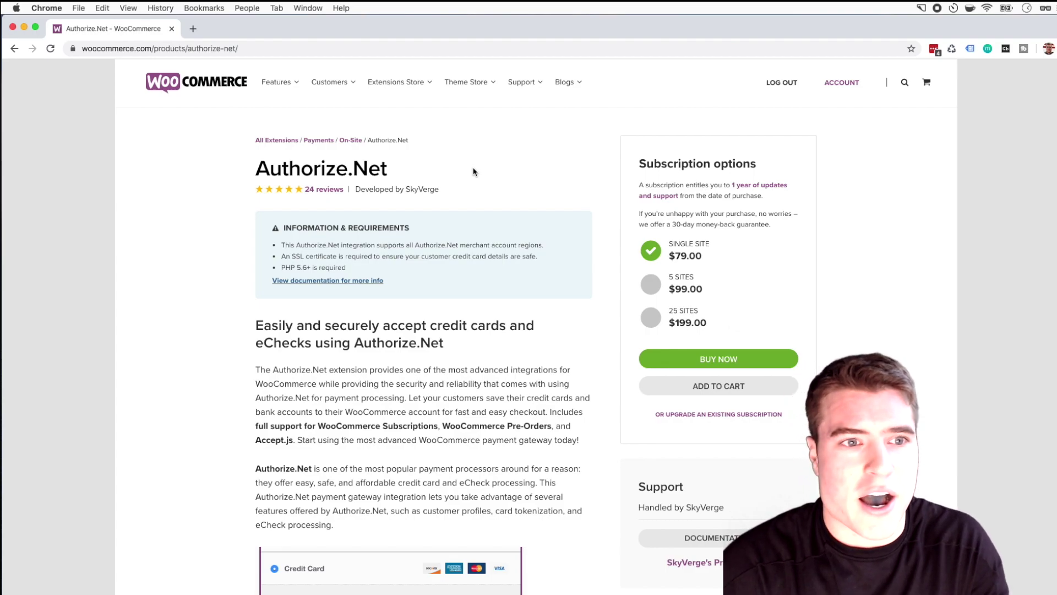
Step: Open the wp-admin page of staging-sgwebpartners.kinsta.cloud in a new browser tab
key(super+t)
text(sgw)
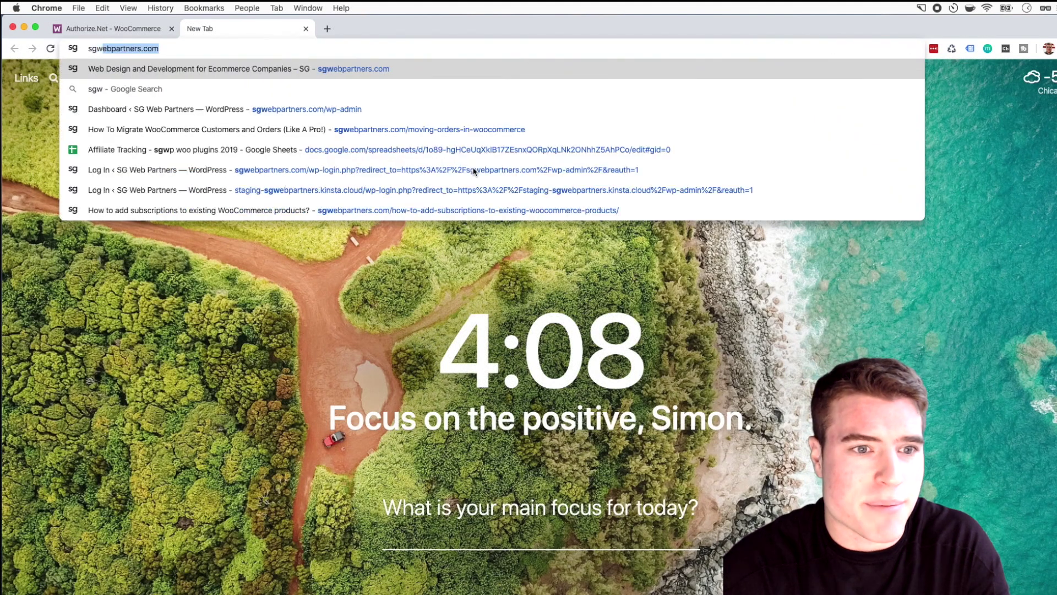
text(eb)
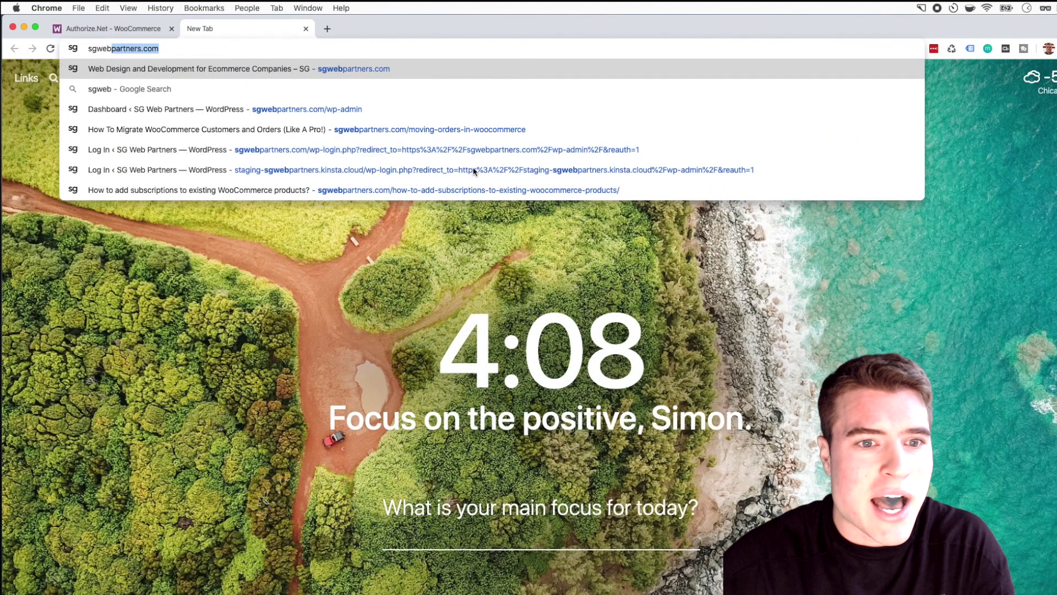
click(336, 169)
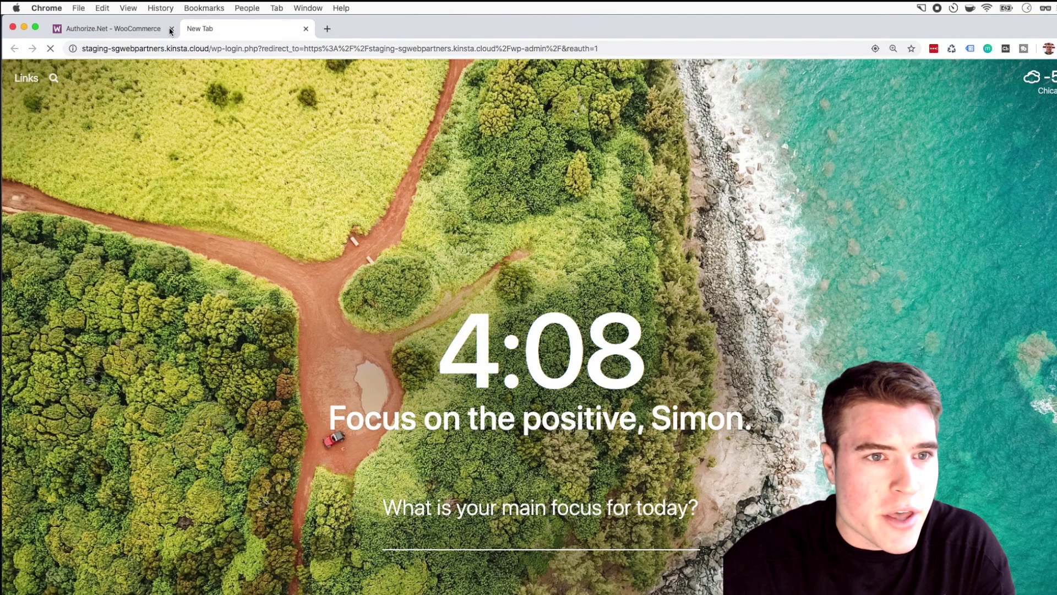
drag(223, 50, 477, 80)
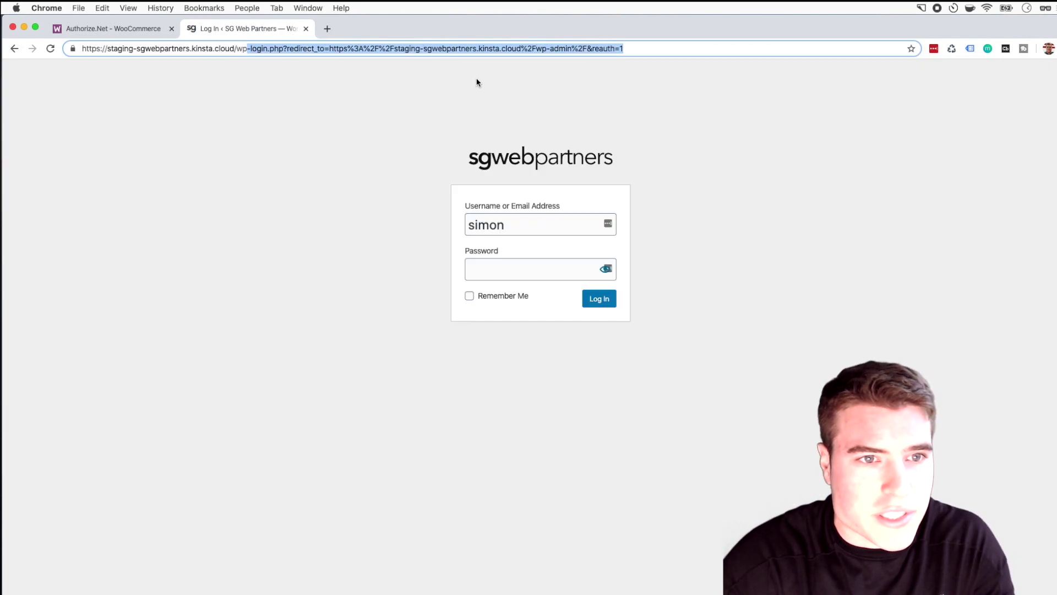
text(-admin)
key(Return)
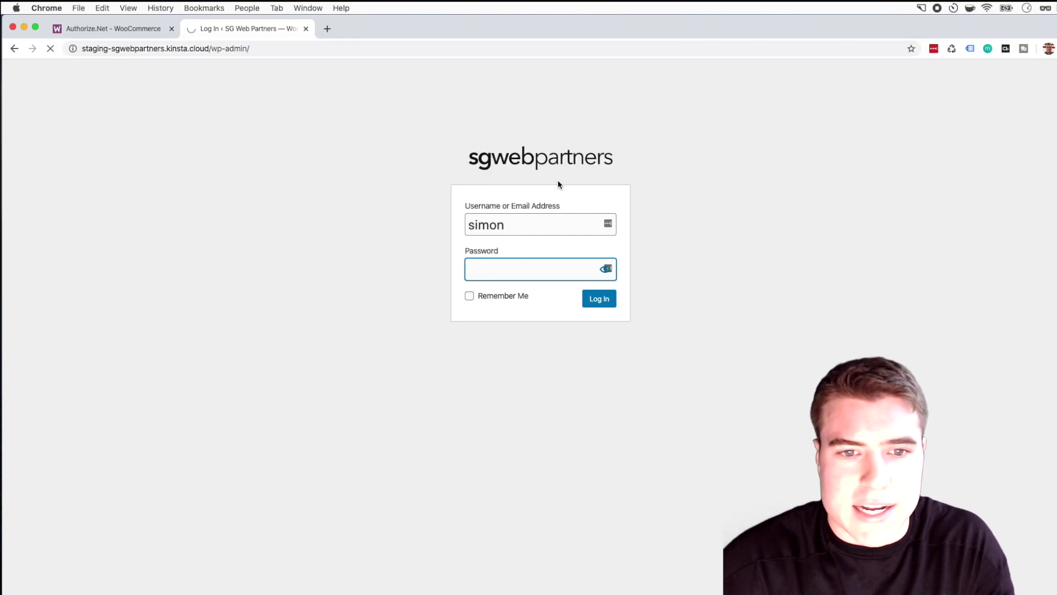
Step: Log in to the WordPress admin with the username and account password, and dismiss the offer to save the login
text(simon)
key(Tab)
text(************)
key(Return)
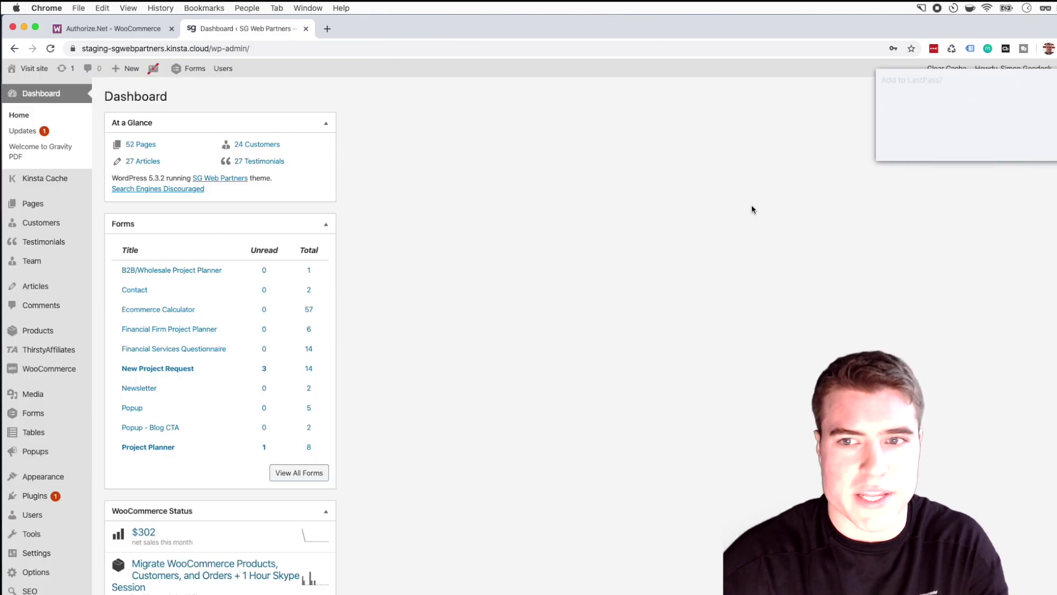
click(975, 146)
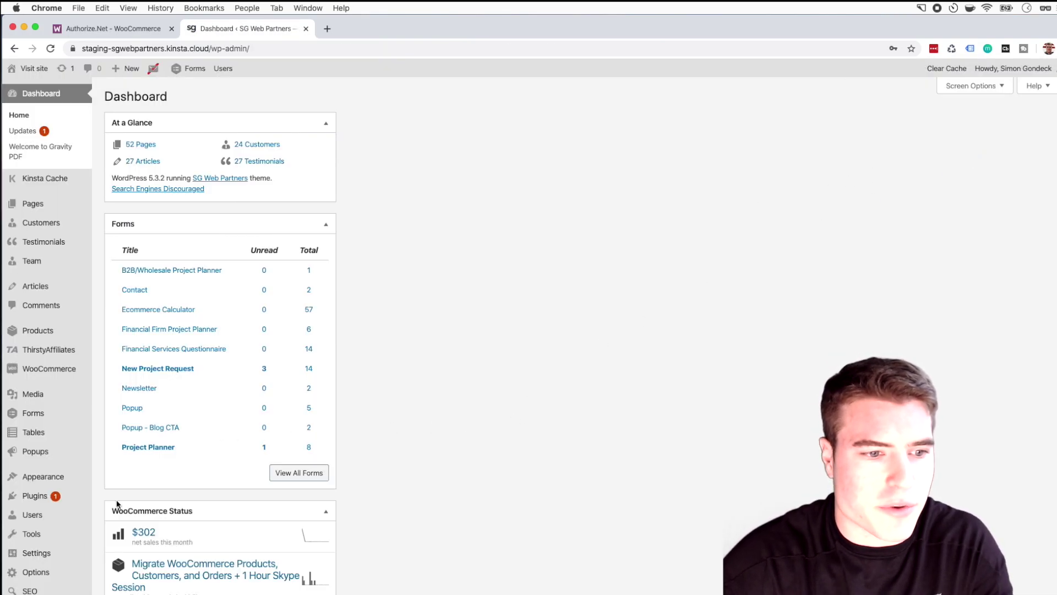
Step: Try to install a new plugin by uploading woocommerce-gateway-authorize-net-cim.zip from the Desktop
click(109, 512)
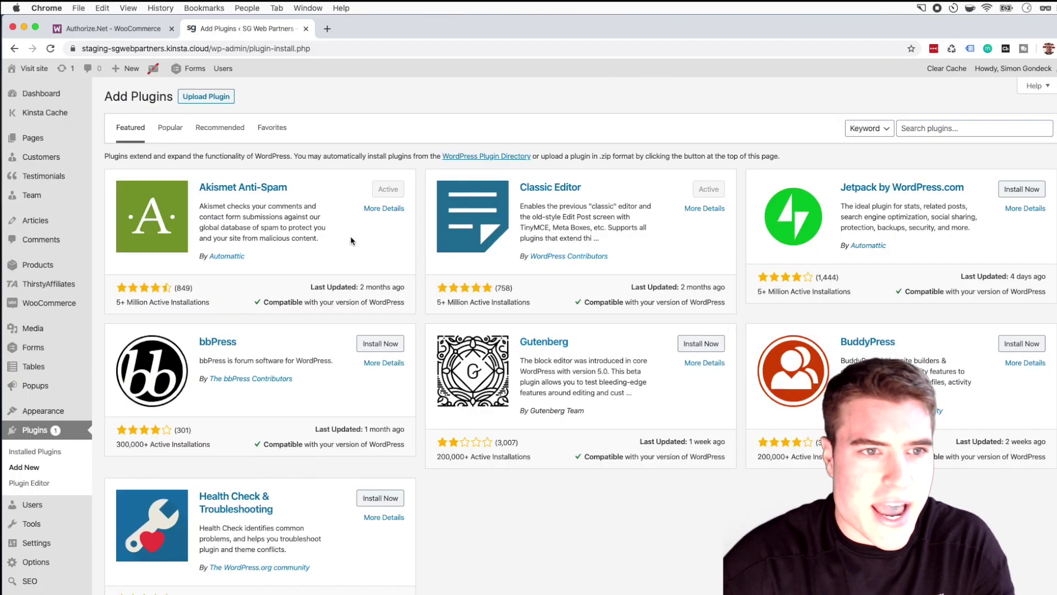
click(230, 102)
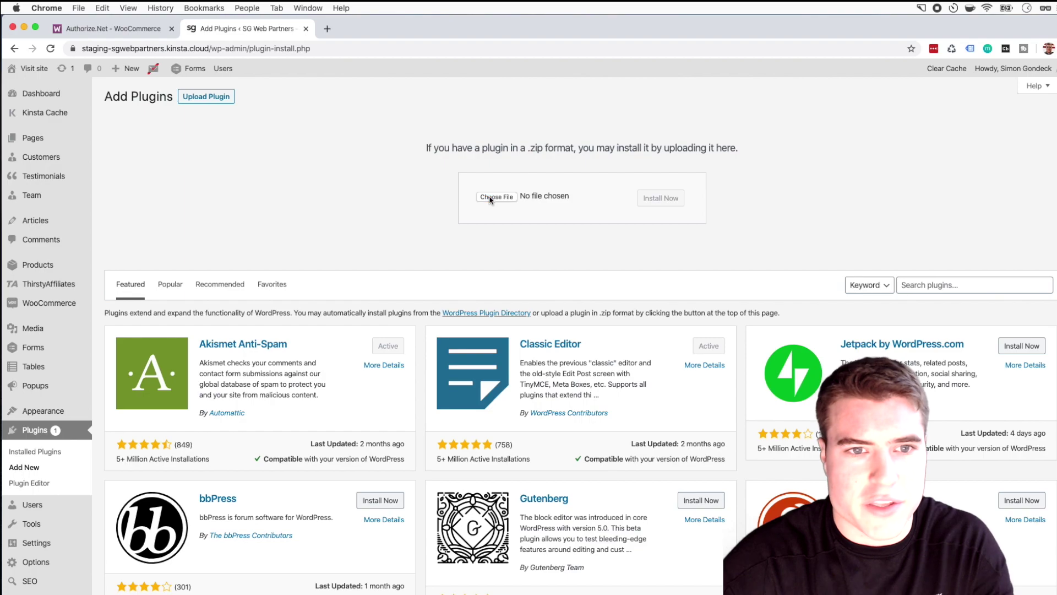
click(487, 197)
click(363, 116)
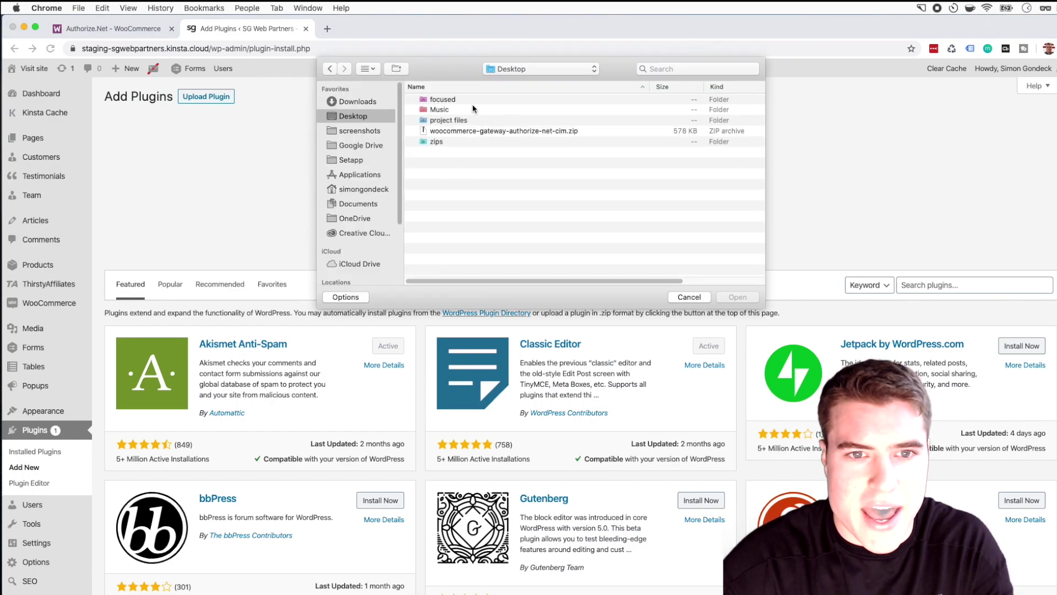
click(480, 131)
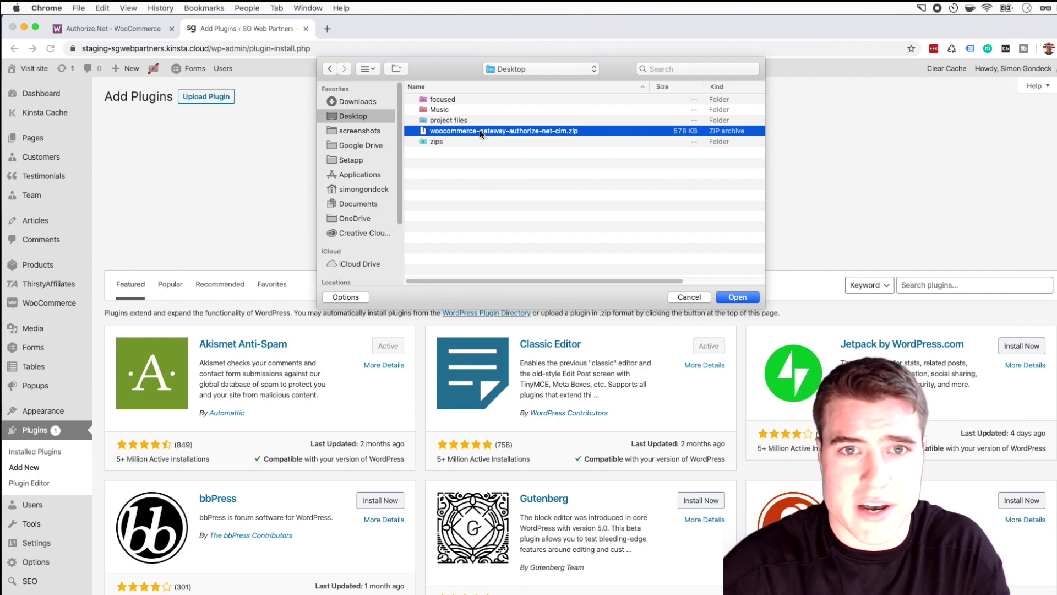
key(Return)
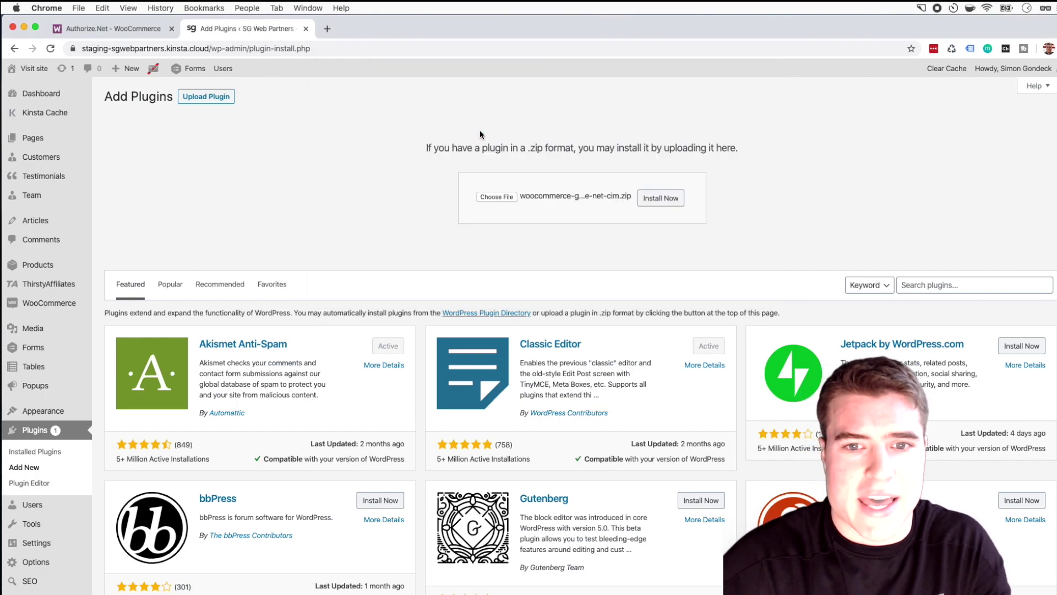
click(641, 202)
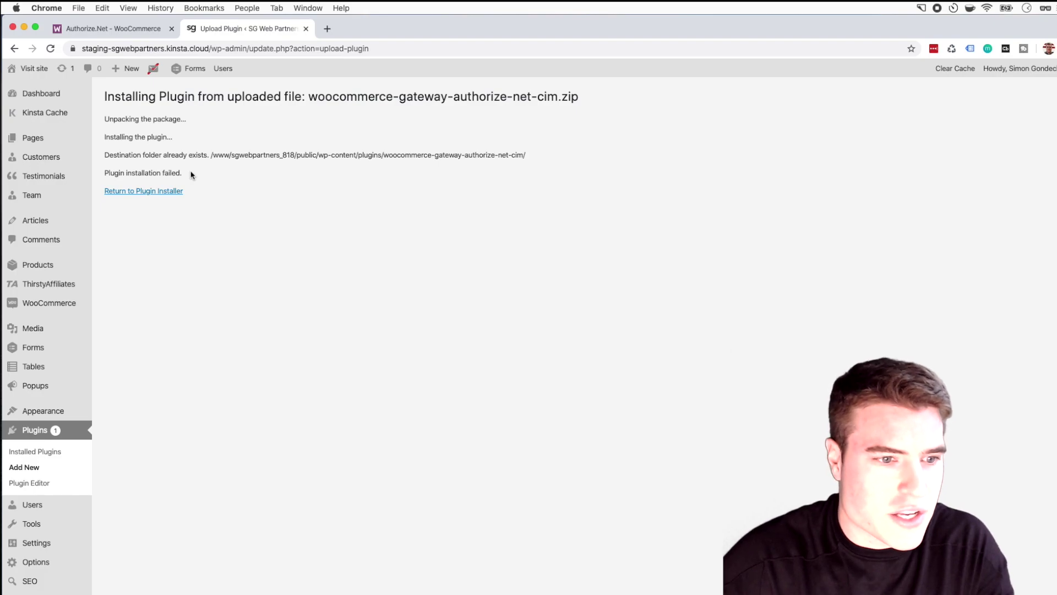
Step: Activate the WooCommerce Authorize.Net Gateway plugin among the installed plugins
click(34, 452)
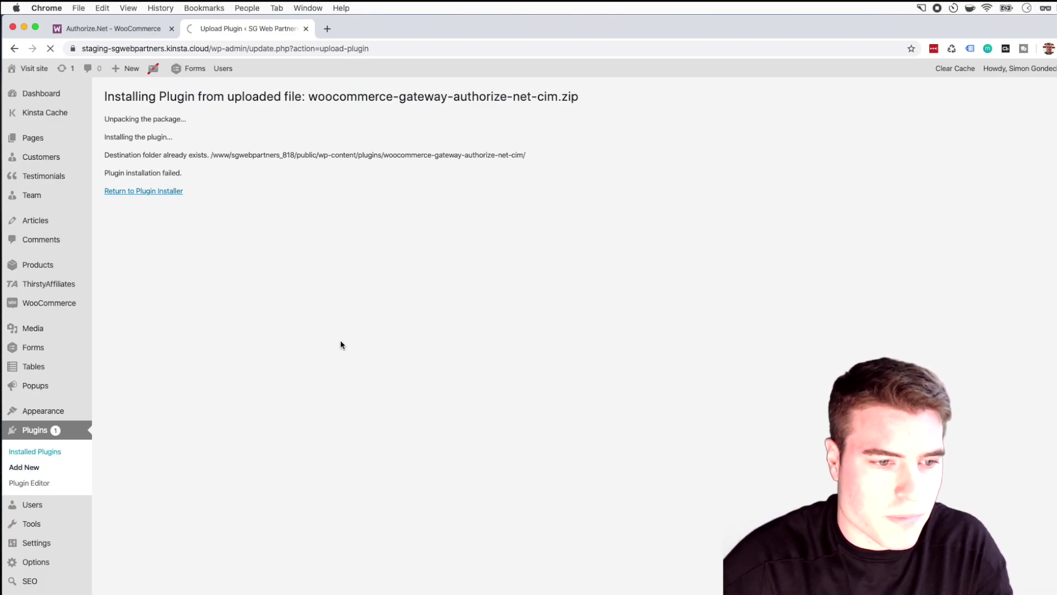
scroll(341, 339, down, 5)
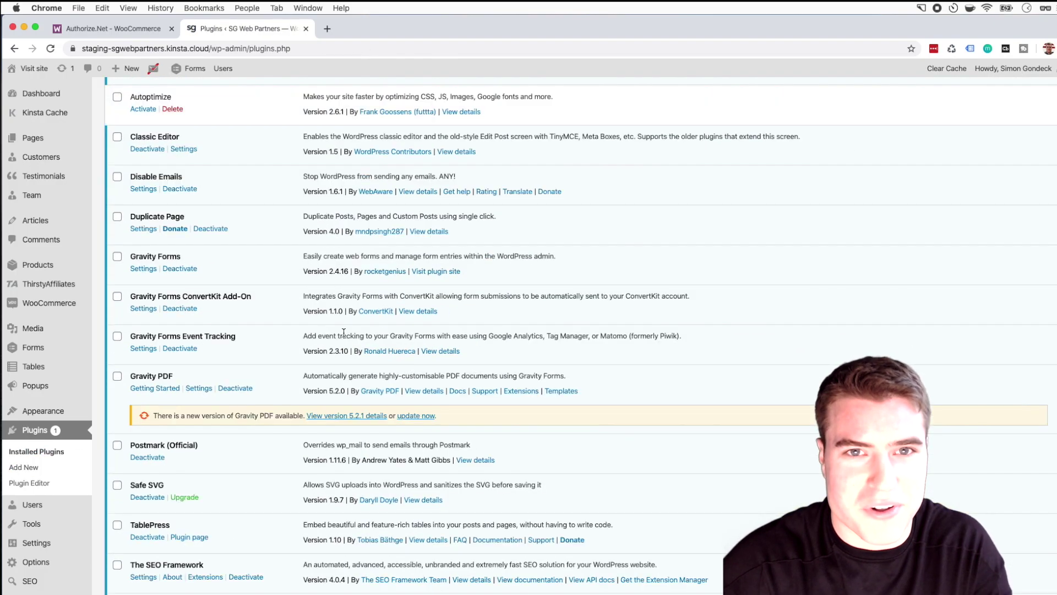
scroll(344, 336, down, 3)
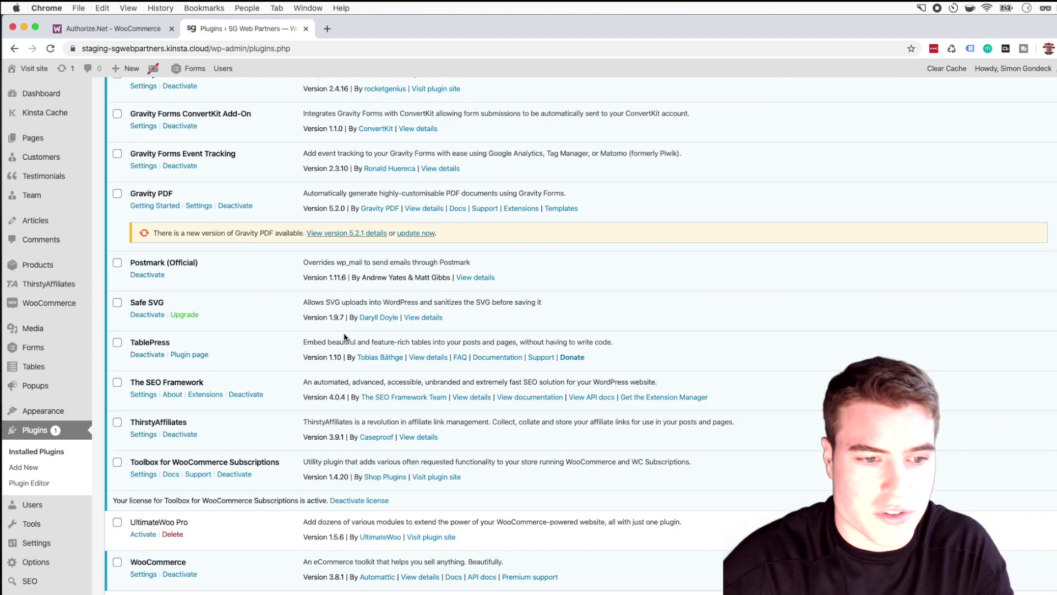
scroll(344, 337, down, 2)
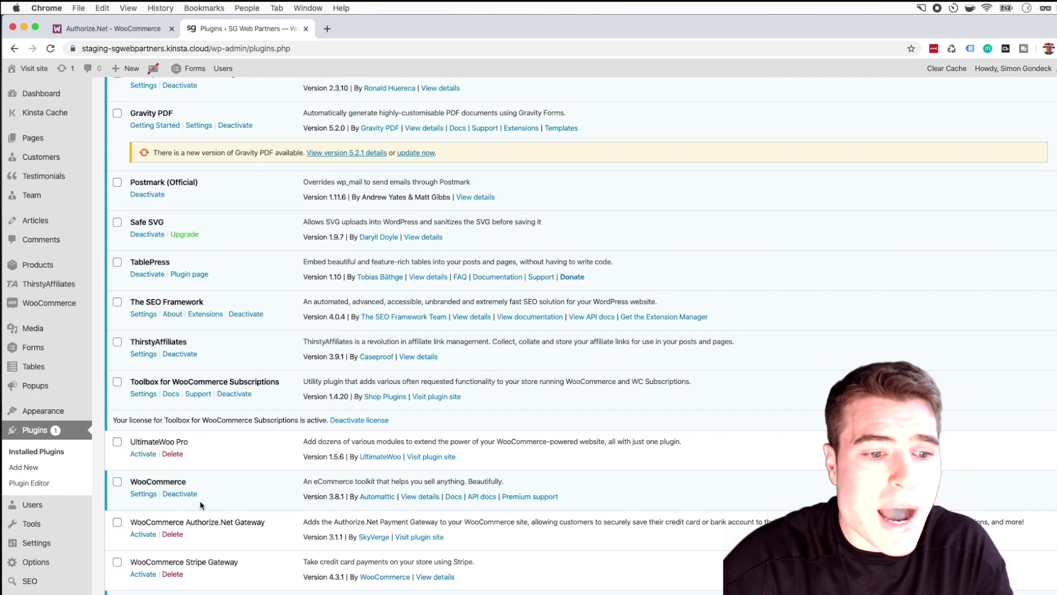
click(142, 538)
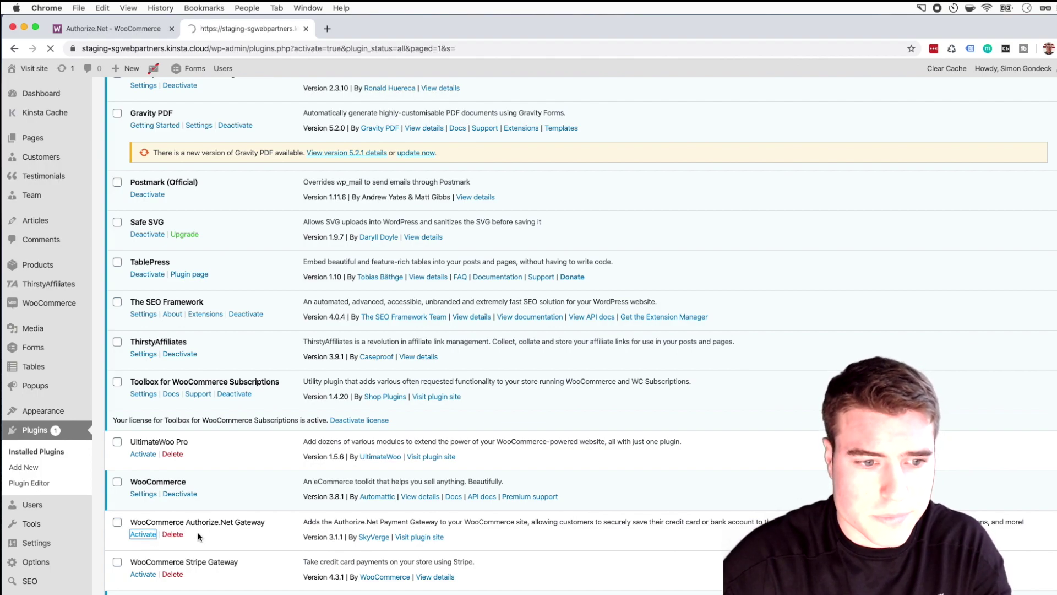
scroll(197, 532, down, 8)
scroll(198, 532, down, 4)
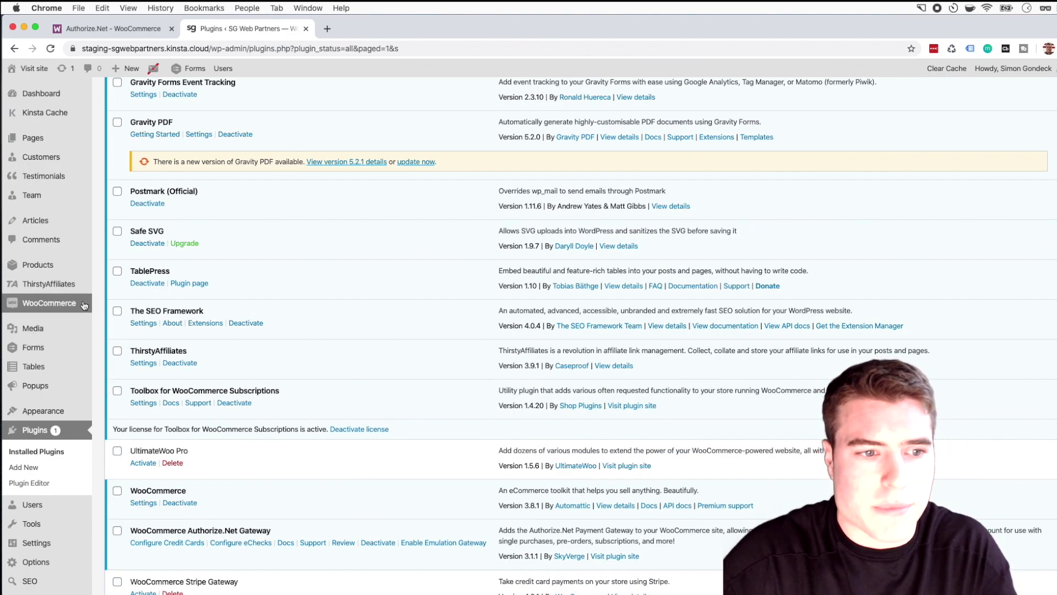
Step: Open the list of payment methods in the WooCommerce settings
mouse_move(84, 305)
click(130, 367)
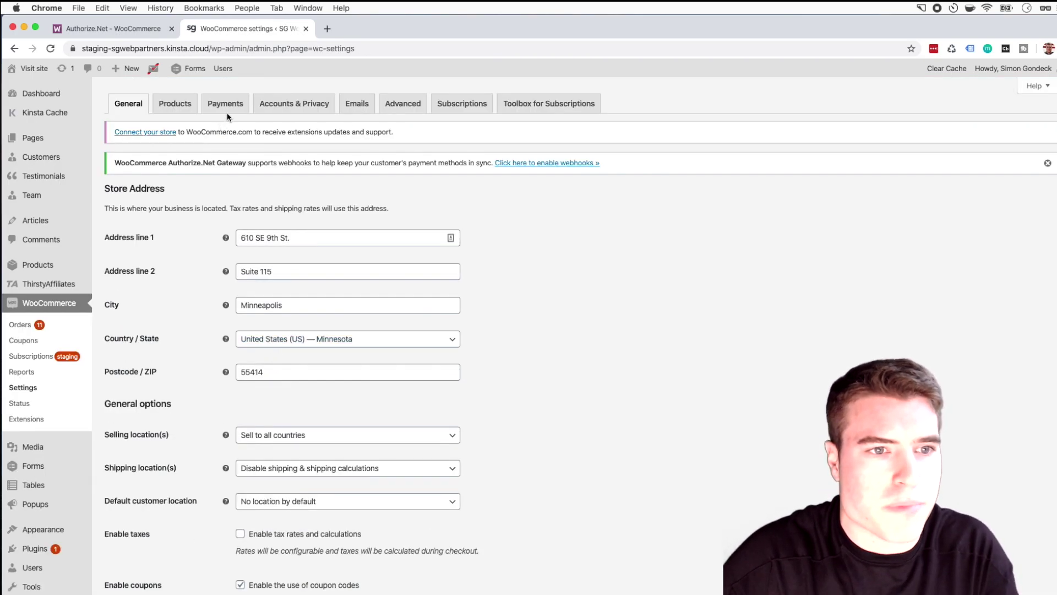
click(233, 103)
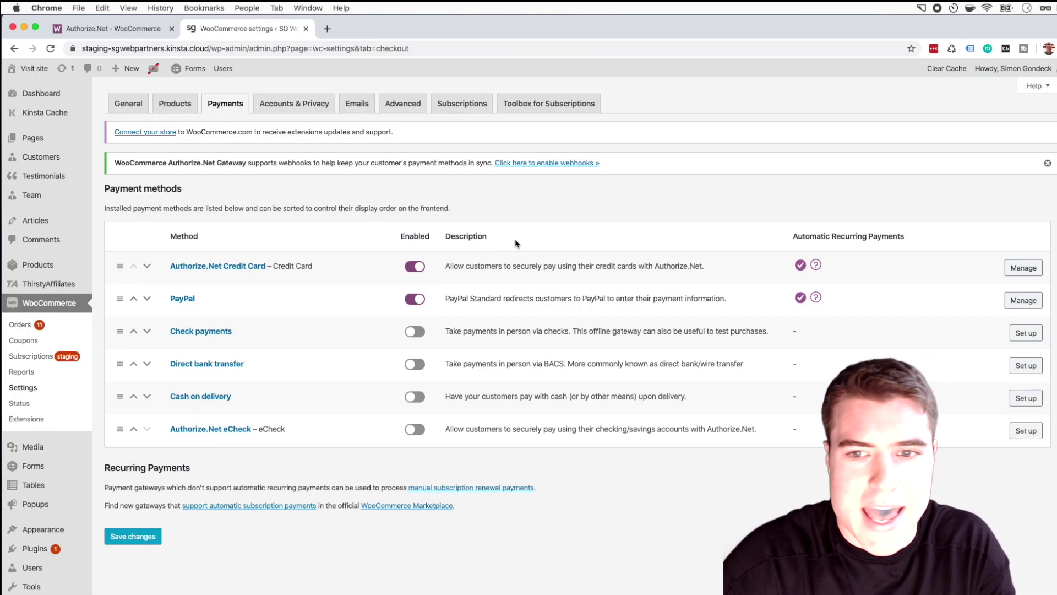
Step: Switch the Authorize.Net Credit Card payment method off and back on
click(418, 270)
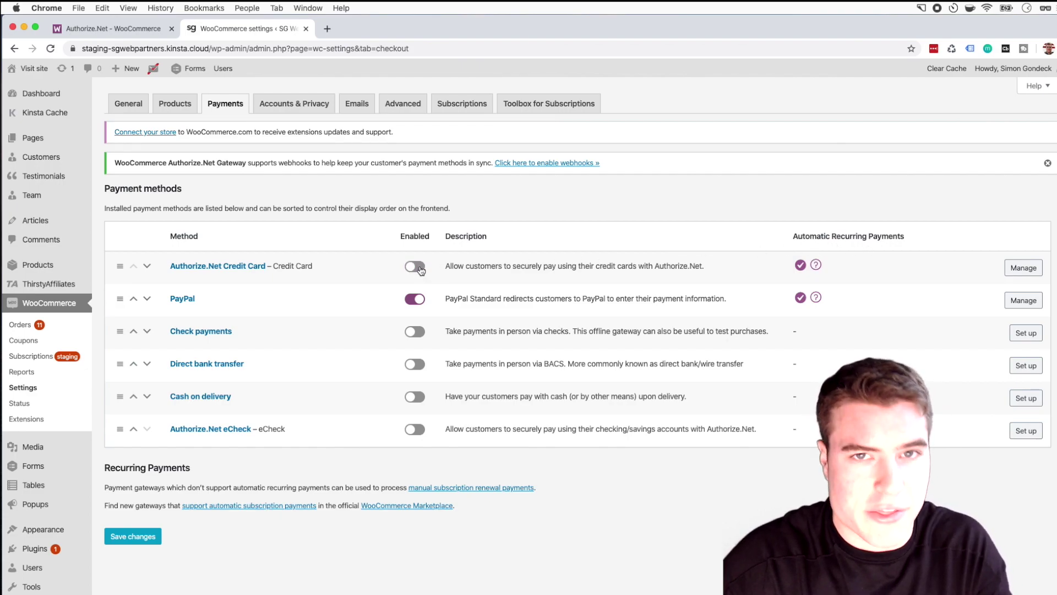
click(421, 269)
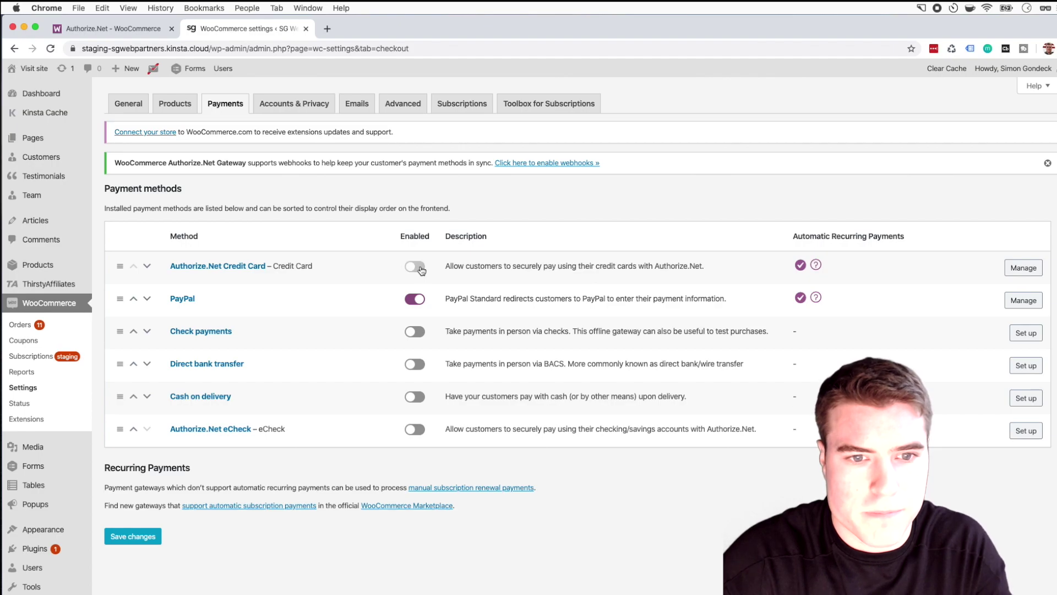
click(419, 431)
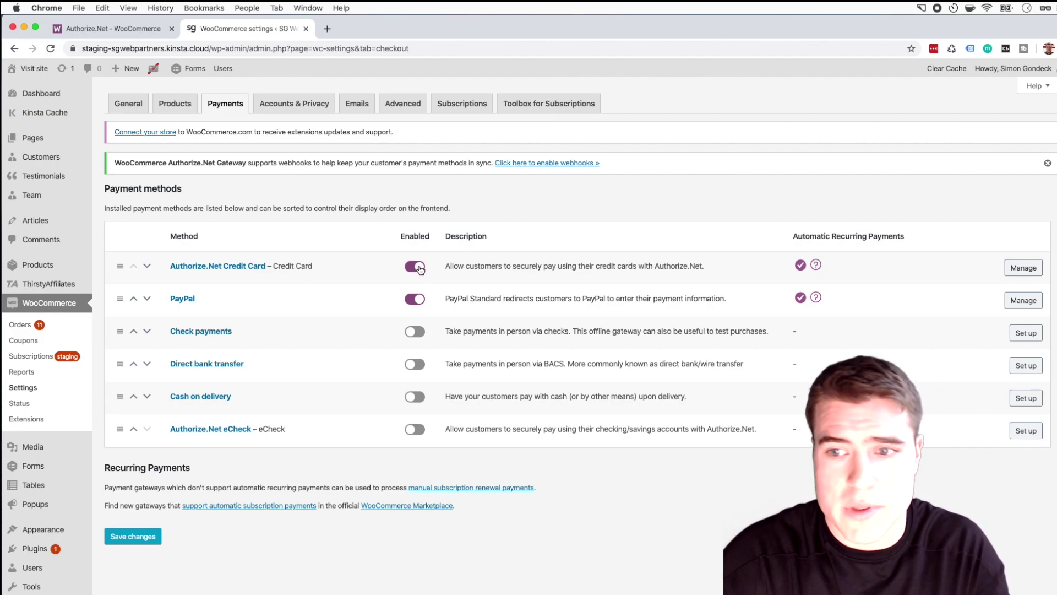
Step: Open the Authorize.Net Credit Card settings, keeping the gateway enabled and the transaction type on Charge
click(1016, 270)
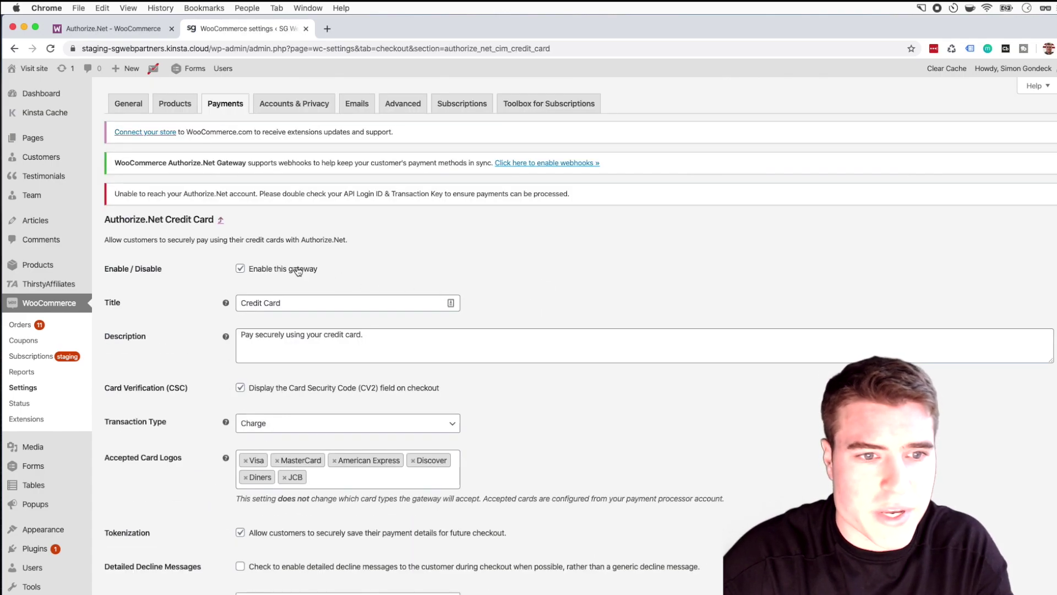
click(298, 270)
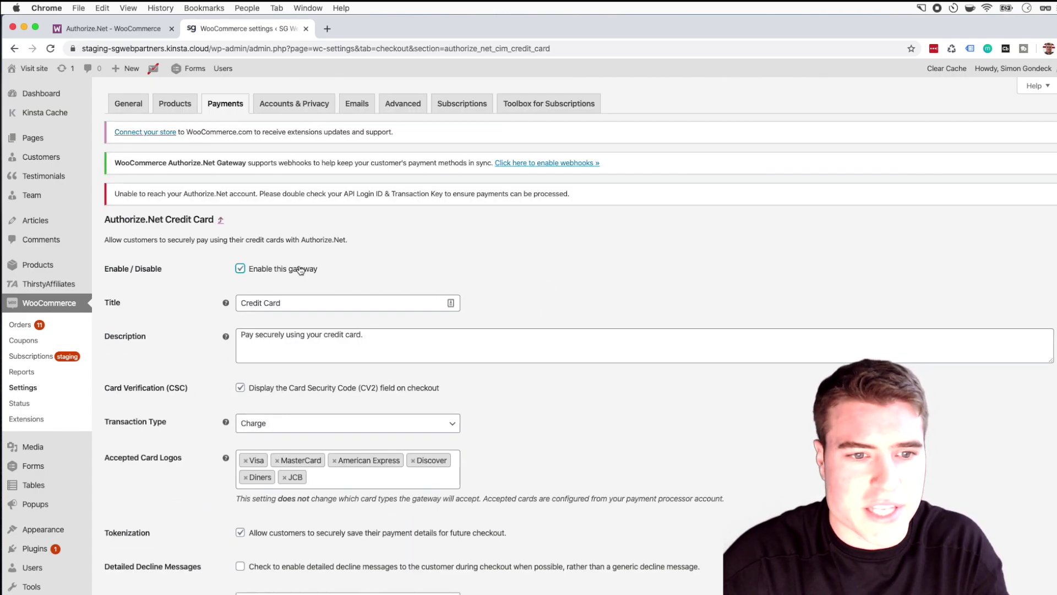
scroll(403, 372, down, 1)
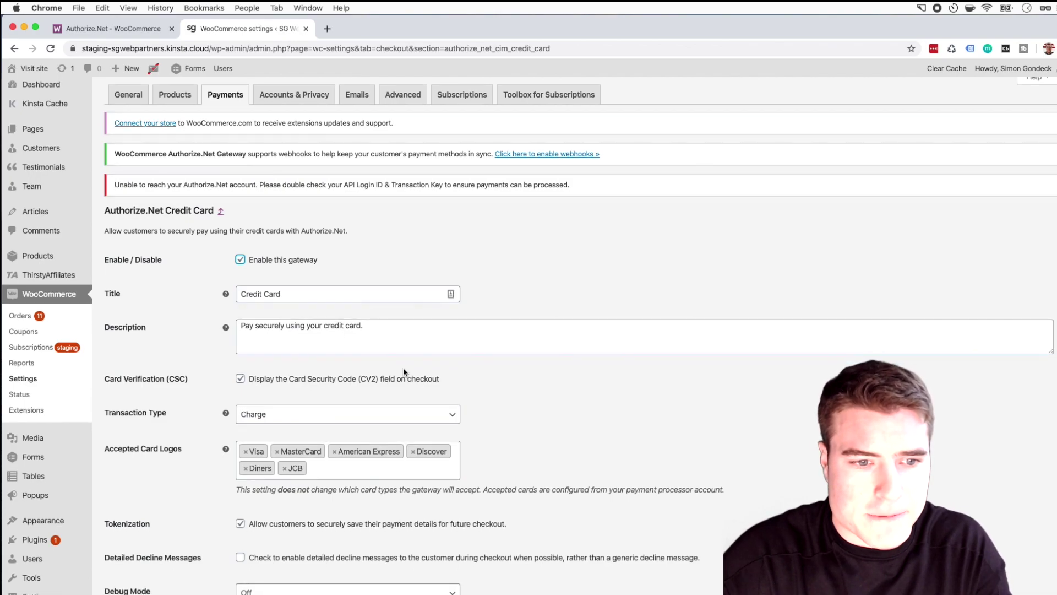
scroll(402, 363, down, 2)
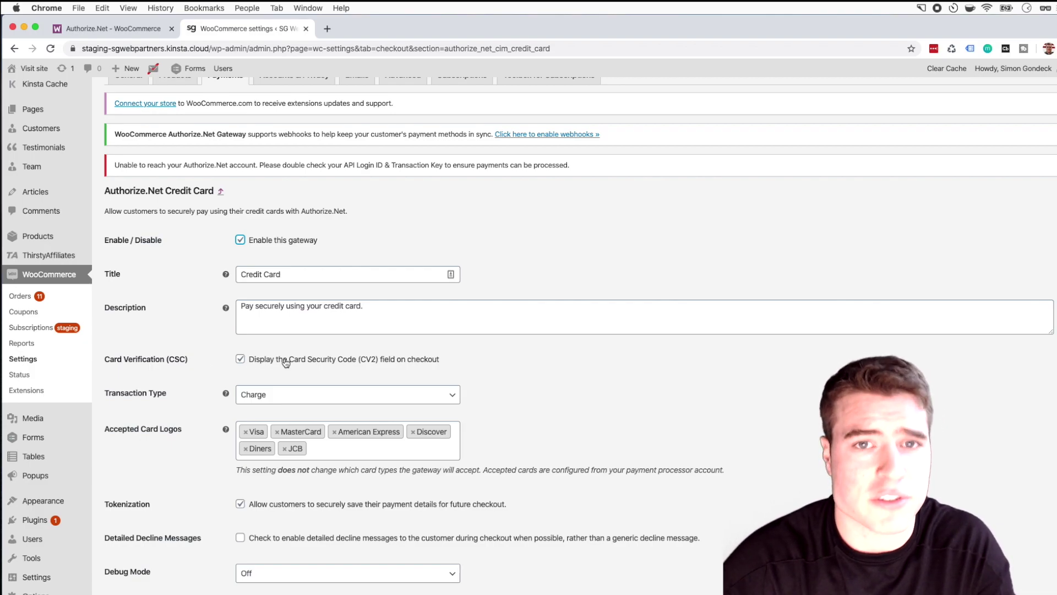
click(295, 404)
click(421, 396)
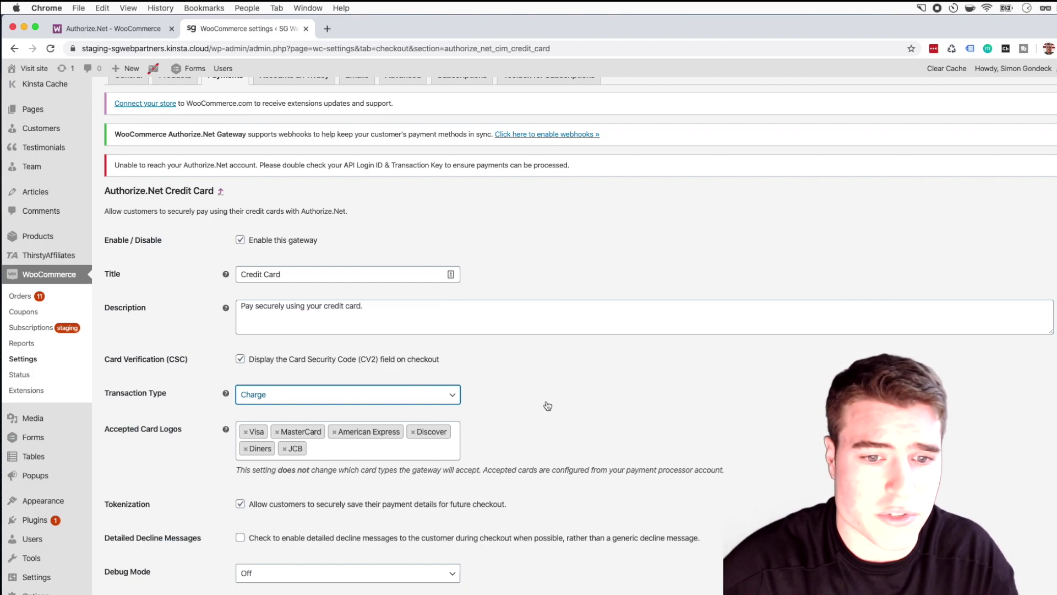
click(547, 408)
Step: Review the card logo, tokenization and debug options, and keep the gateway's environment set to Production
scroll(546, 407, down, 1)
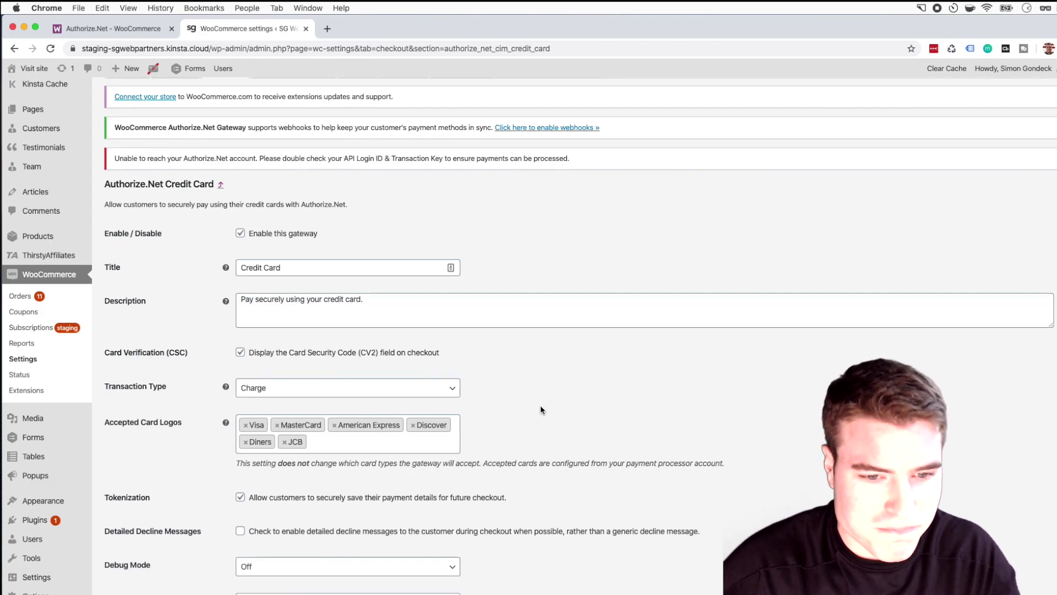
scroll(540, 406, down, 5)
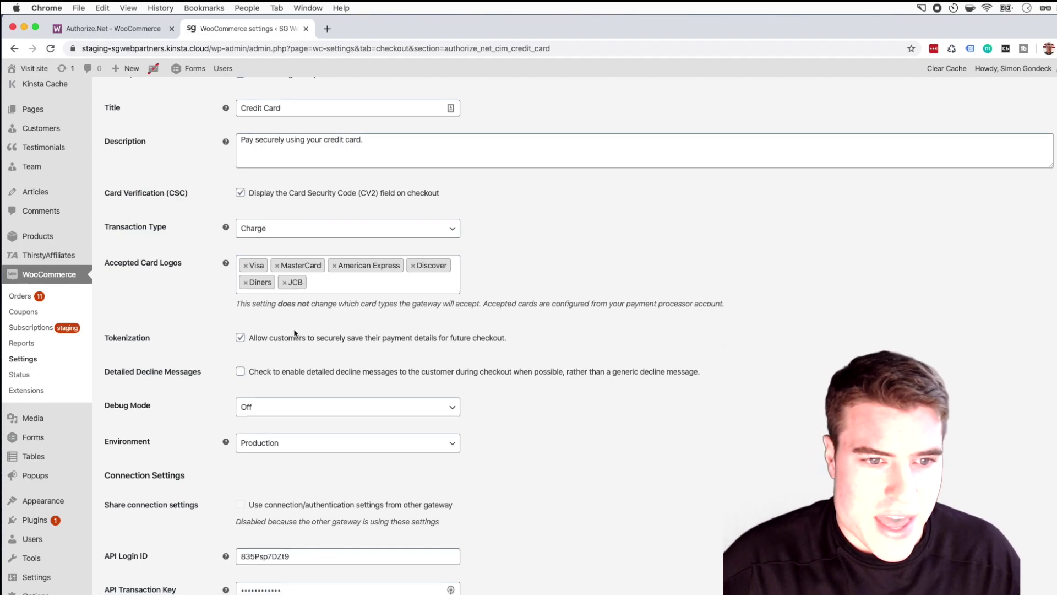
scroll(325, 331, down, 3)
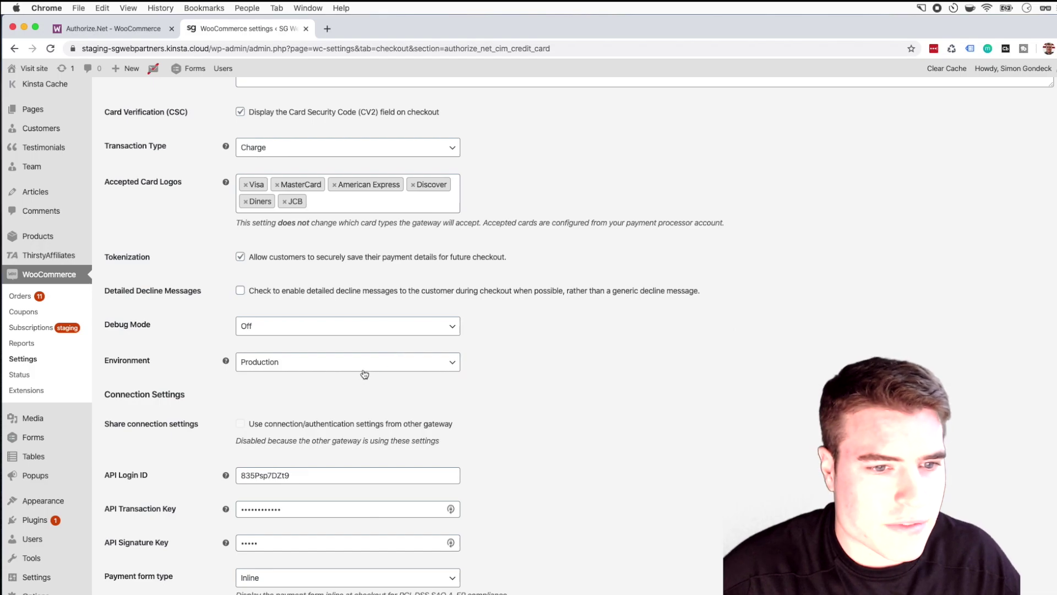
scroll(361, 371, down, 1)
click(356, 349)
click(365, 391)
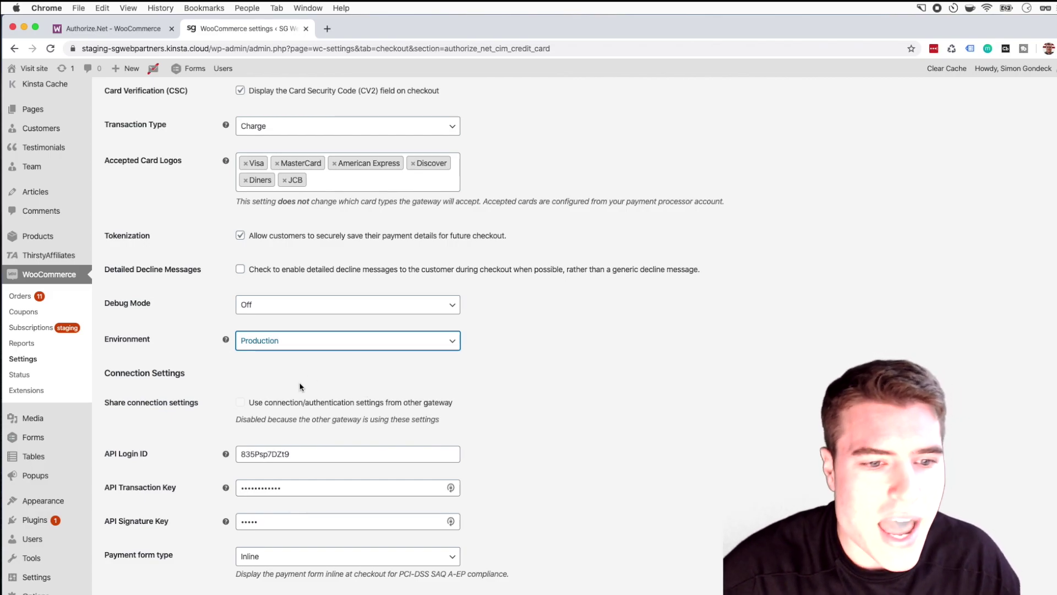
Step: Clear the API Login ID, API Transaction Key and API Signature Key from the connection settings
click(343, 456)
key(super+a)
key(super+x)
key(Tab)
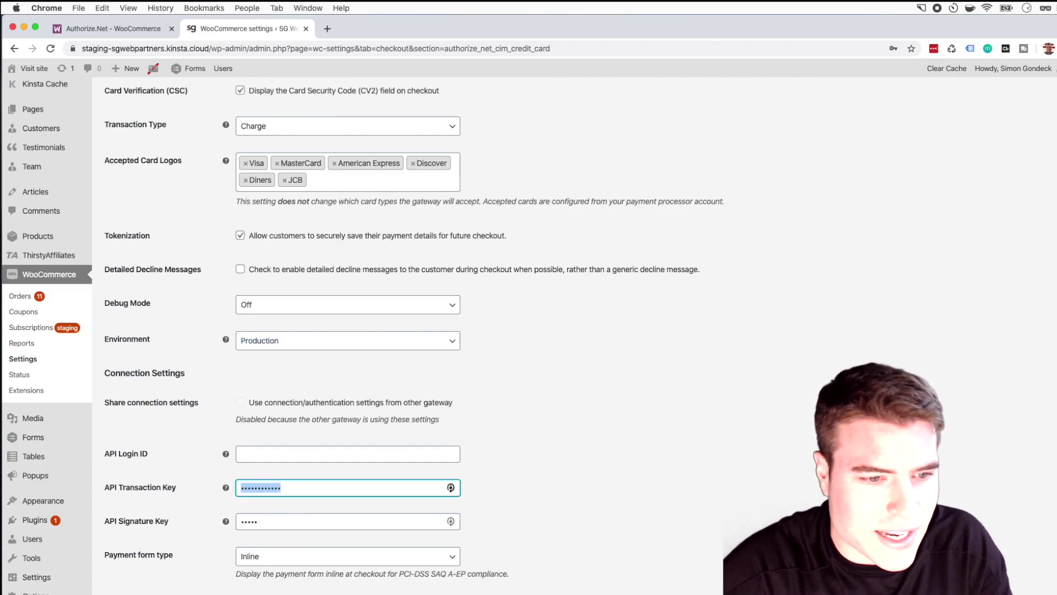
key(BackSpace)
key(Tab)
key(BackSpace)
click(562, 501)
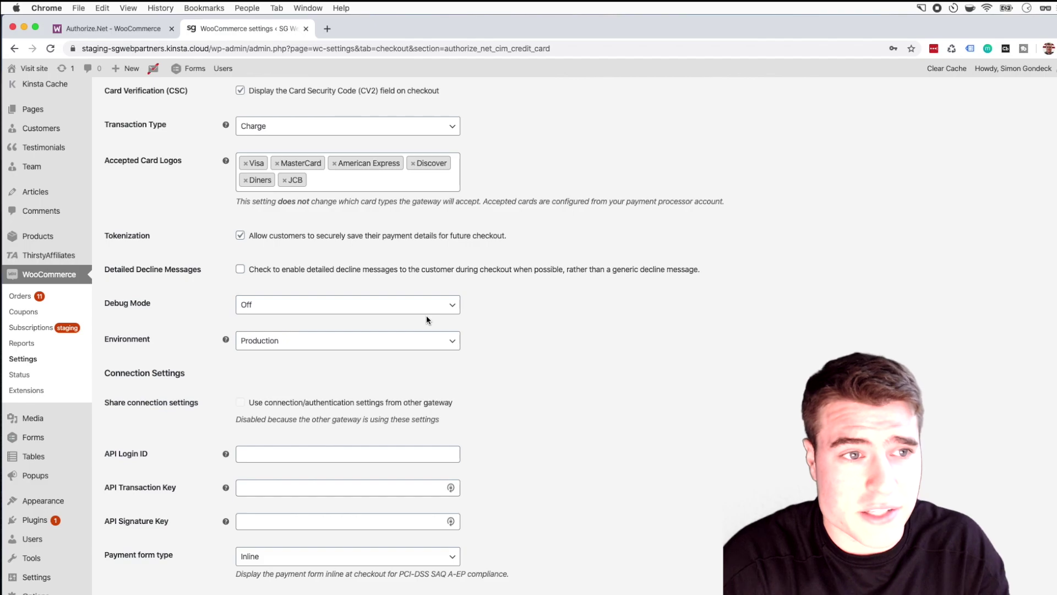
Step: Open authorize.net in a new tab and sign in as a merchant, postponing the account configuration steps
key(super+t)
text(authorize.net)
key(Return)
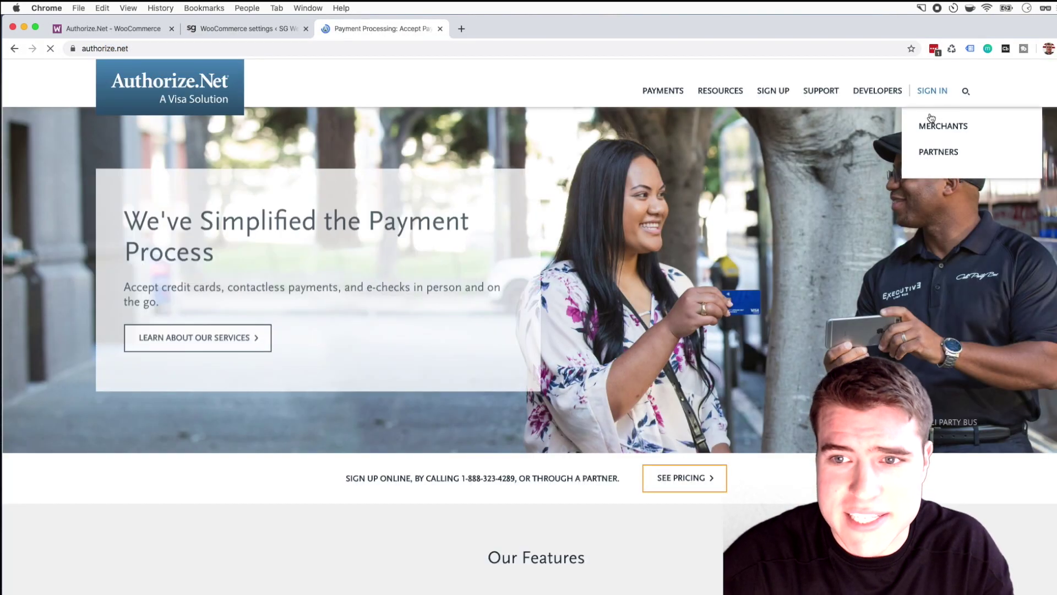
click(931, 122)
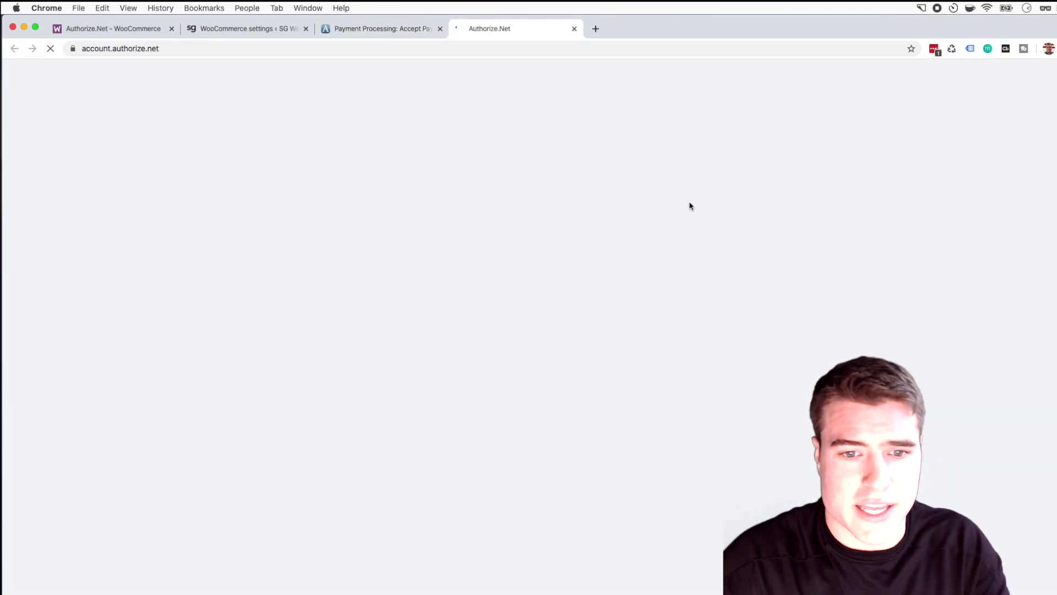
click(538, 434)
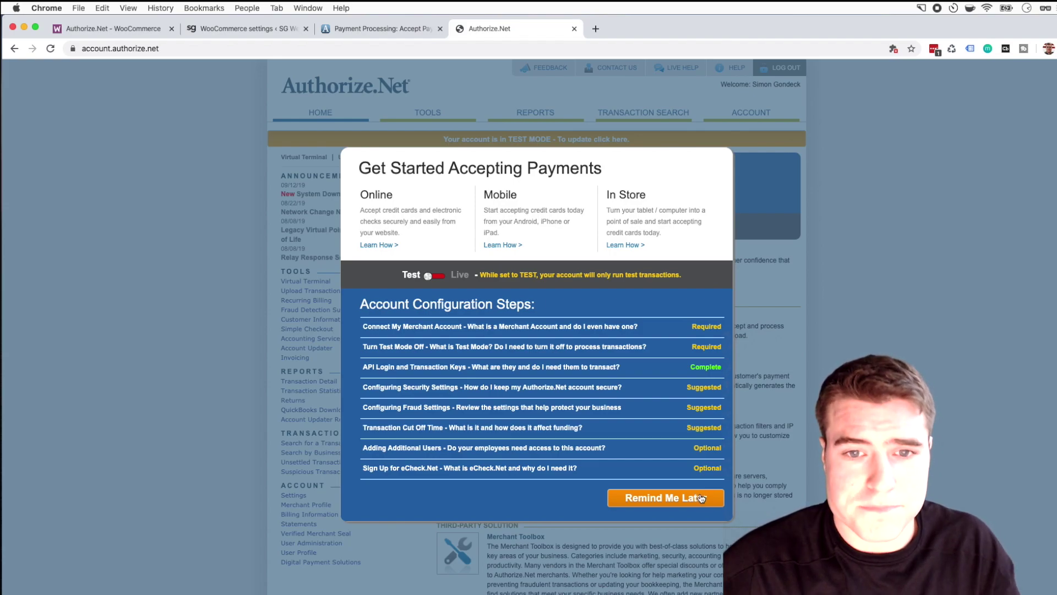
click(701, 498)
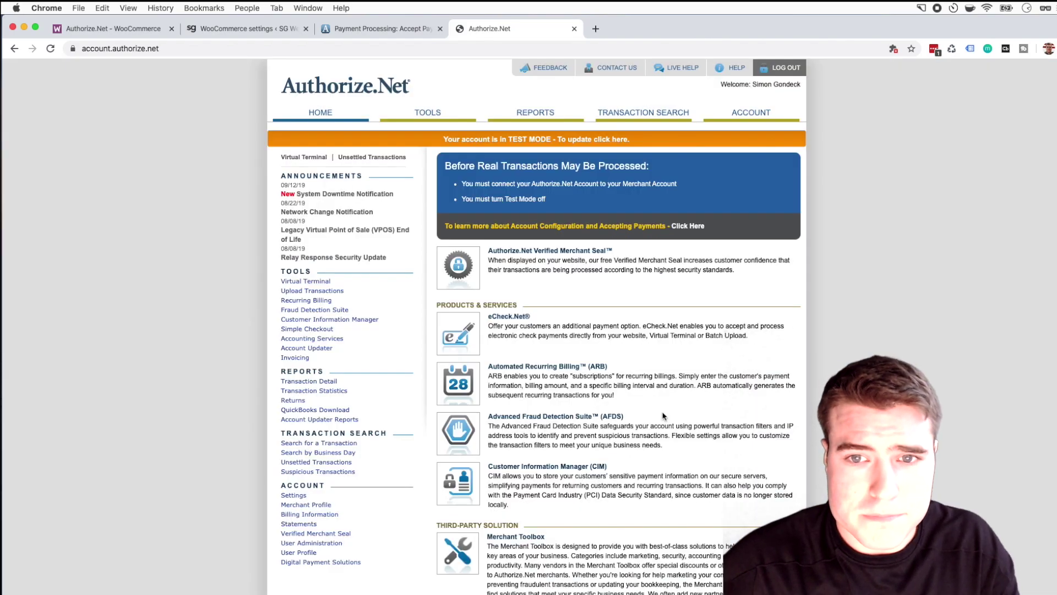
Step: Copy the API Login ID from the Authorize.Net account's API Credentials & Keys page into the WooCommerce API Login ID field
click(753, 116)
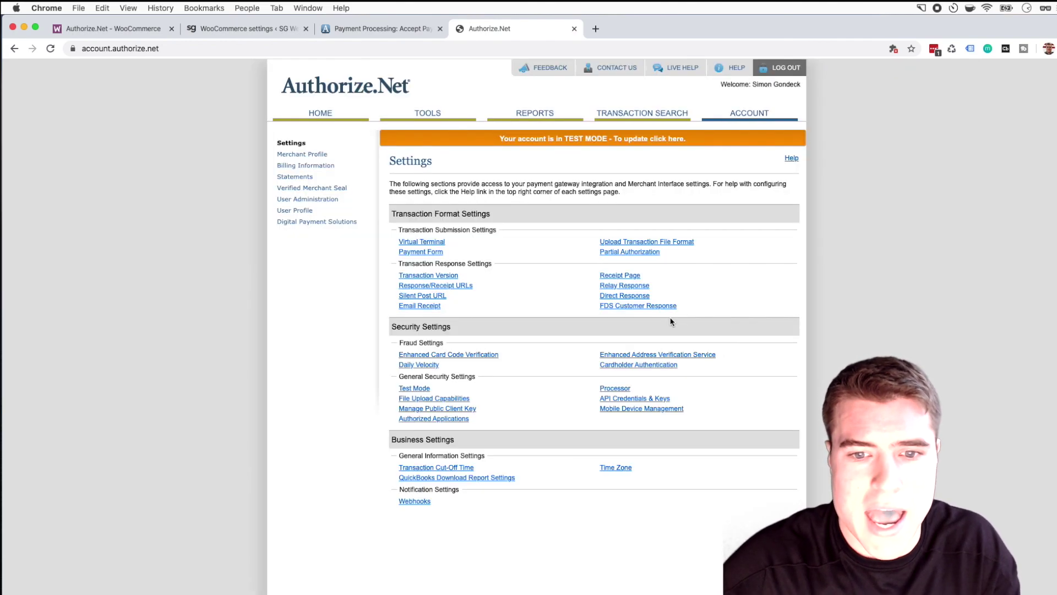
click(657, 401)
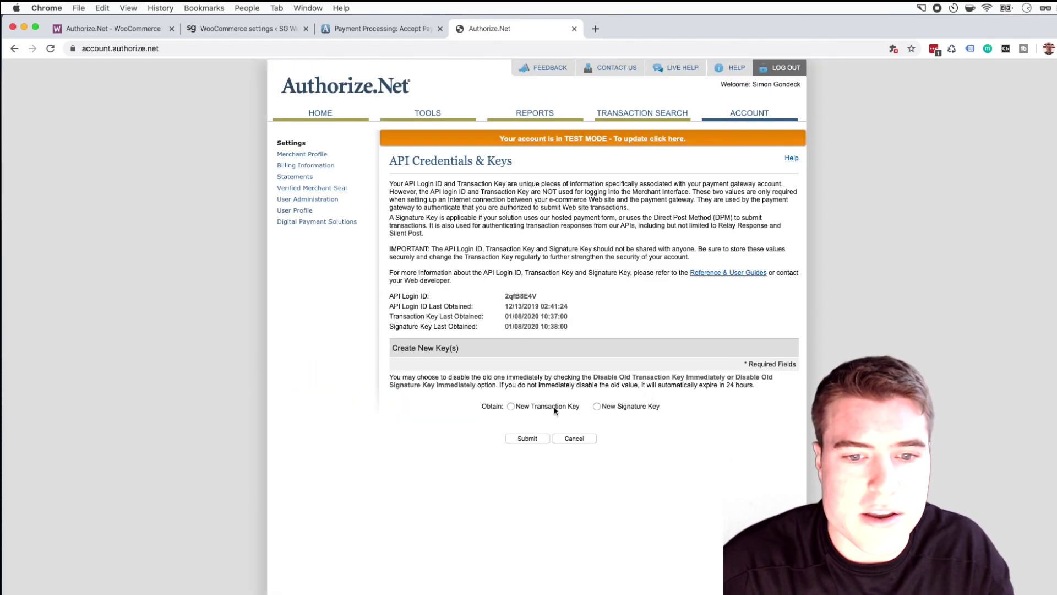
double_click(517, 297)
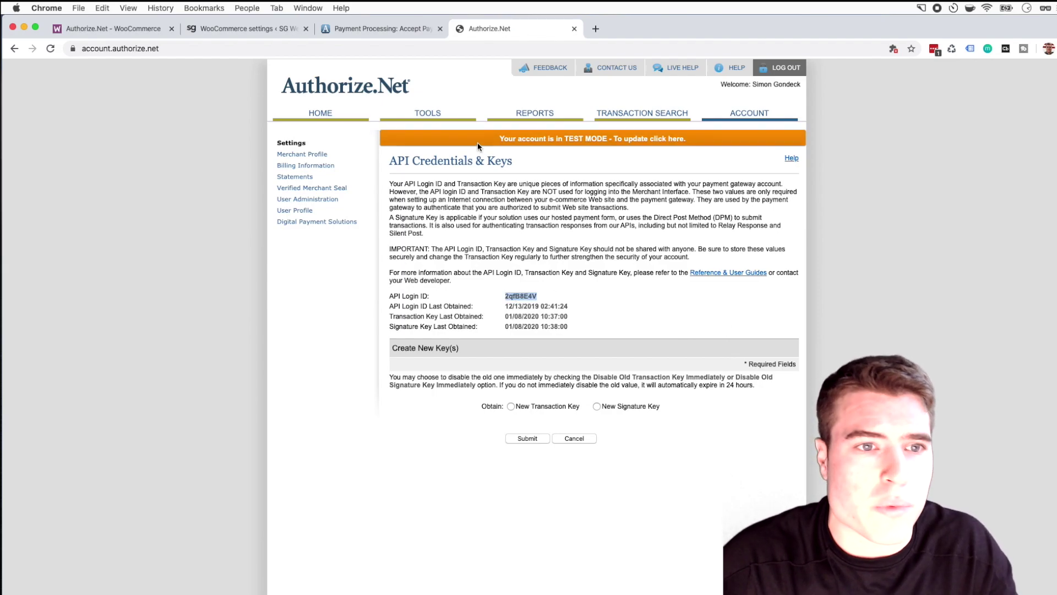
click(273, 33)
click(272, 448)
key(super+v)
click(530, 433)
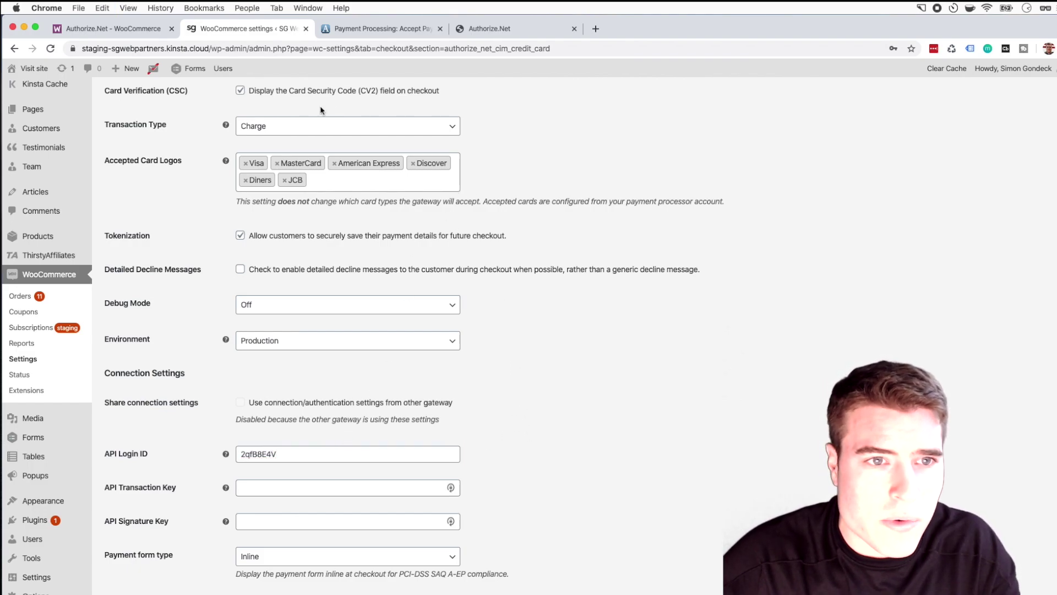
Step: Separate the Authorize.Net account page into its own window and place it side by side with the WooCommerce settings
drag(363, 31, 110, 34)
double_click(443, 31)
drag(6, 21, 527, 8)
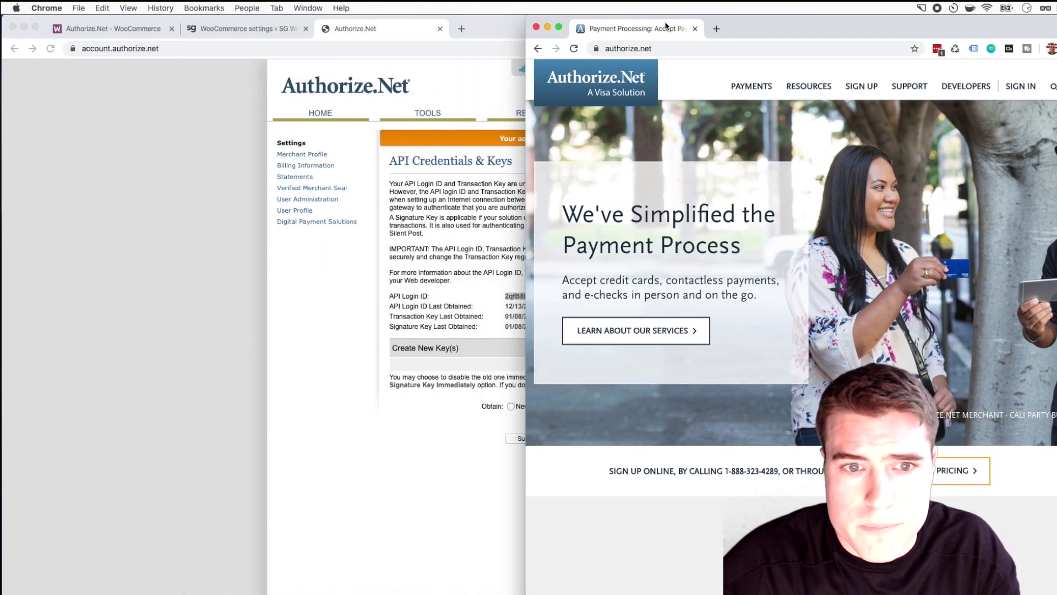
click(322, 342)
drag(395, 29, 476, 21)
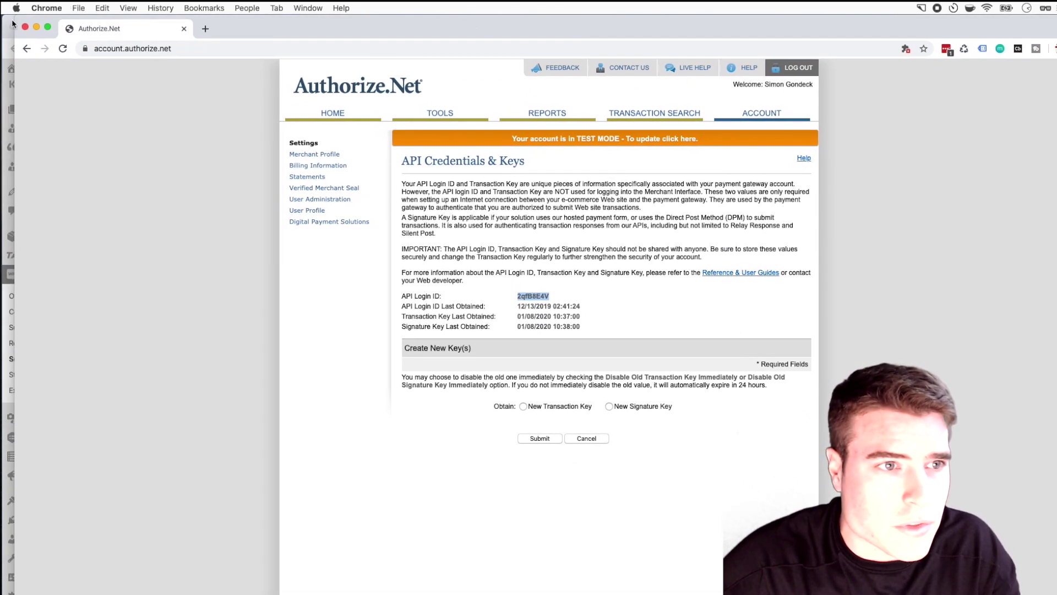
drag(16, 21, 499, 7)
click(359, 215)
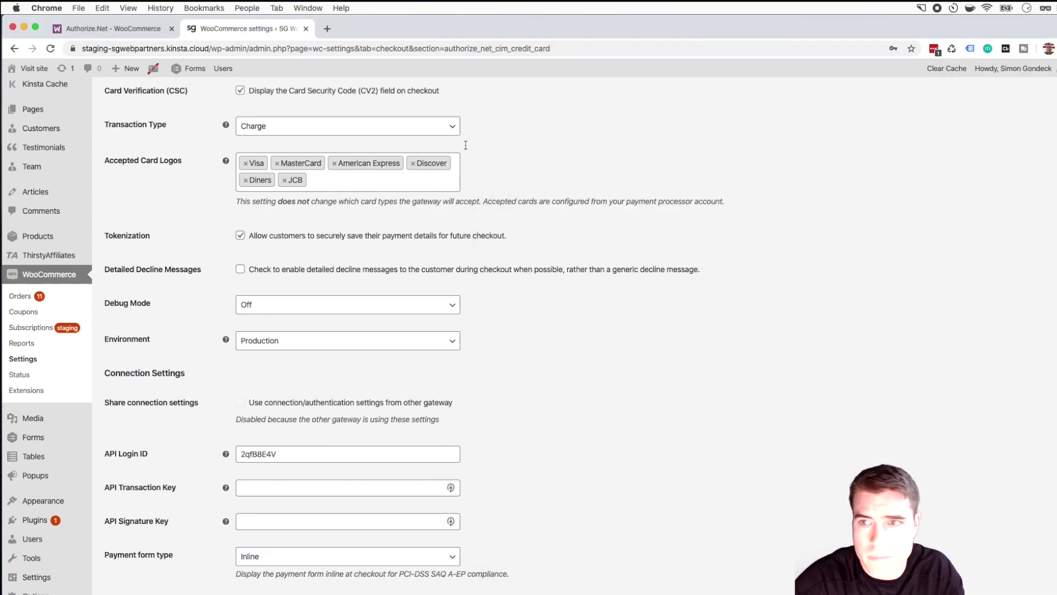
drag(803, 5, 564, 4)
click(565, 29)
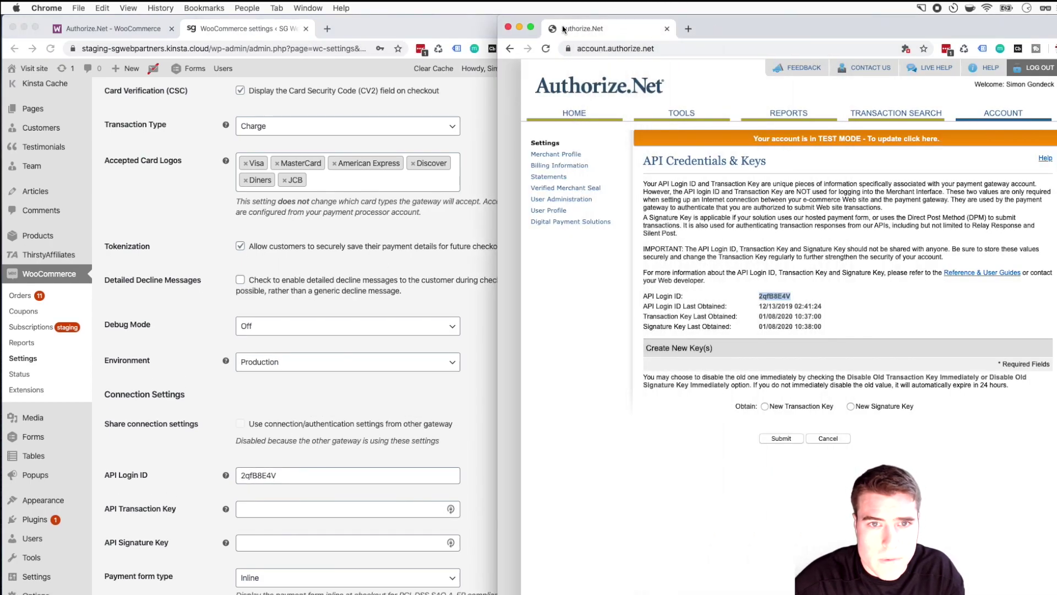
drag(500, 20, 569, 20)
click(853, 319)
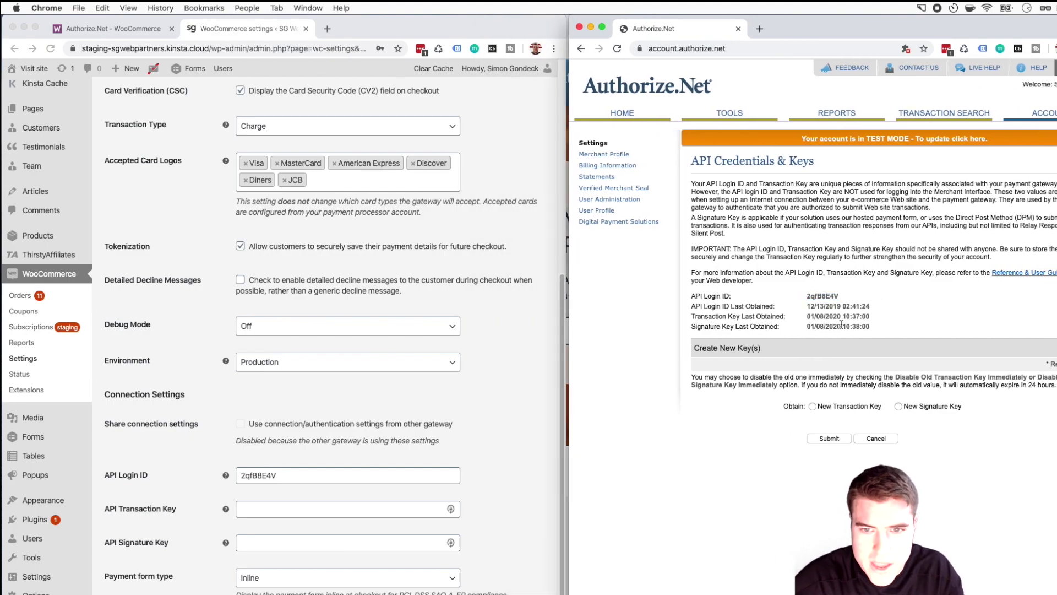
Step: Submit a request for a New Transaction Key, leaving the old key enabled, and request the identity verification PIN by email
click(286, 508)
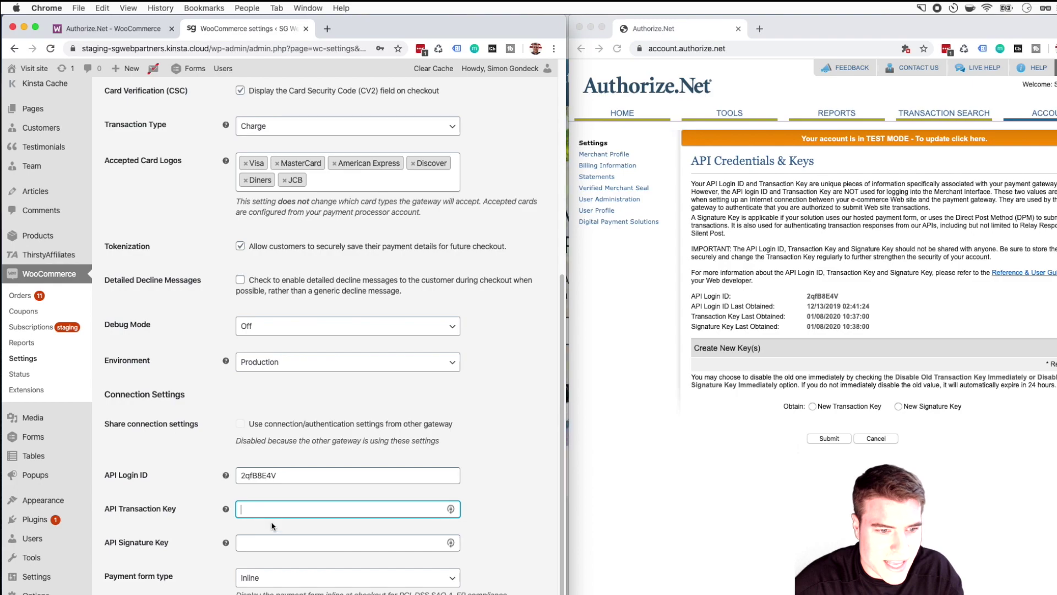
click(798, 447)
click(813, 407)
drag(773, 28, 771, 28)
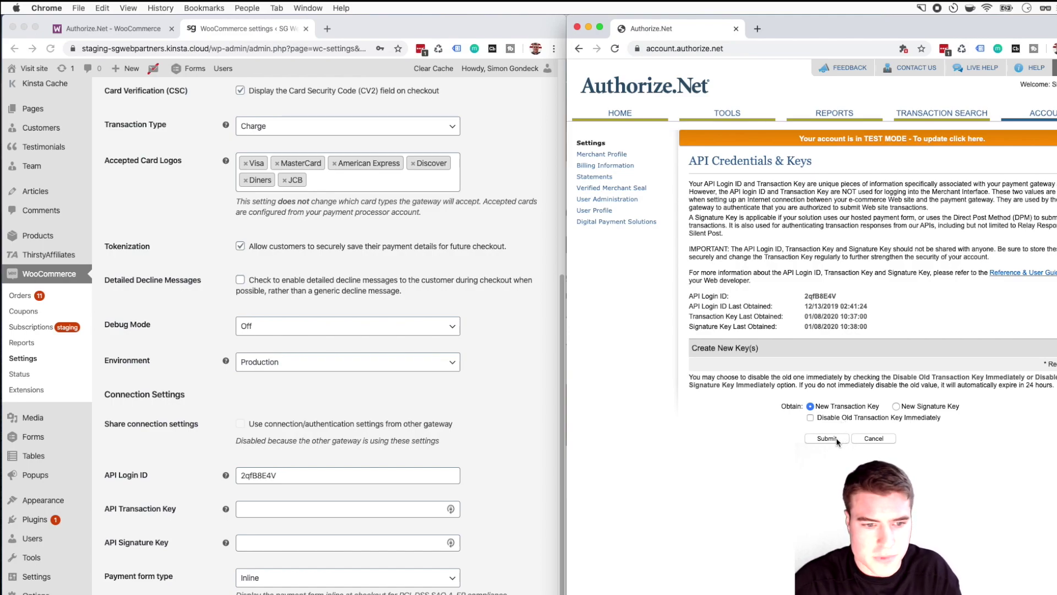
click(827, 439)
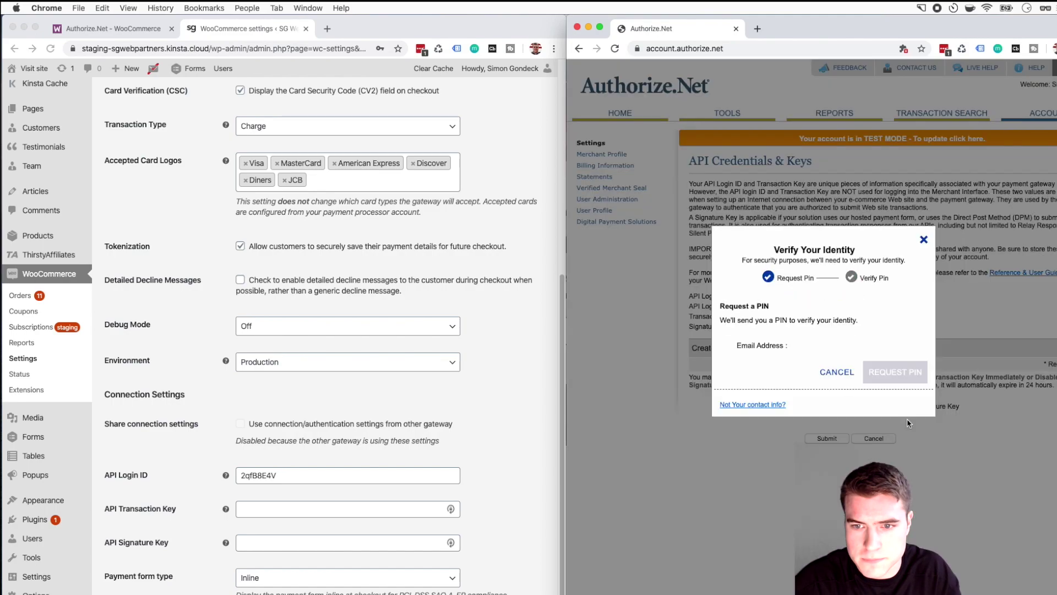
click(895, 372)
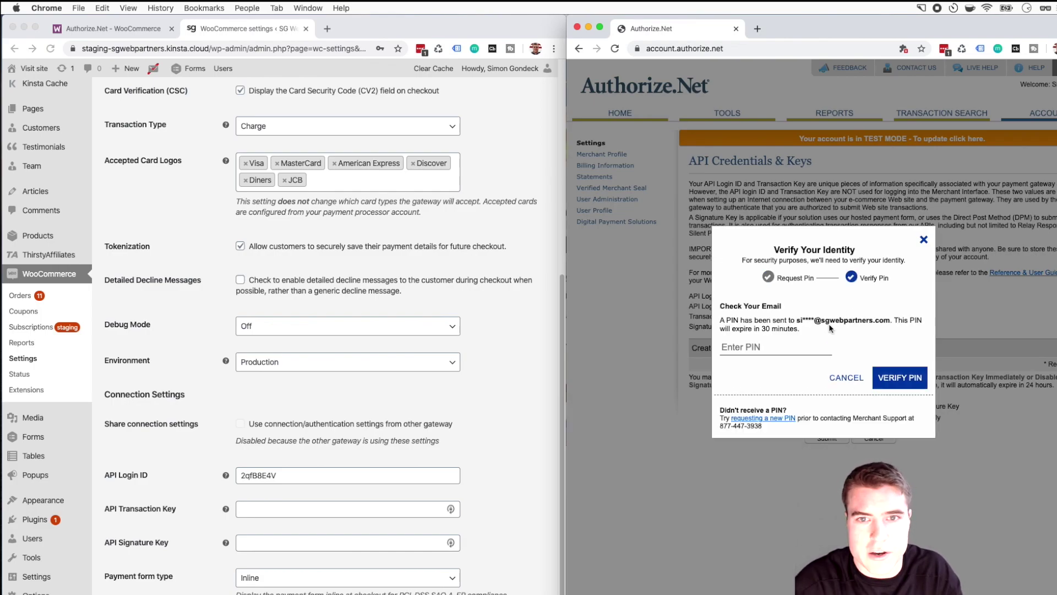
Step: Open the Authorize.Net verification email in Gmail and verify the identity with the emailed PIN
key(super+t)
text(mail)
key(Return)
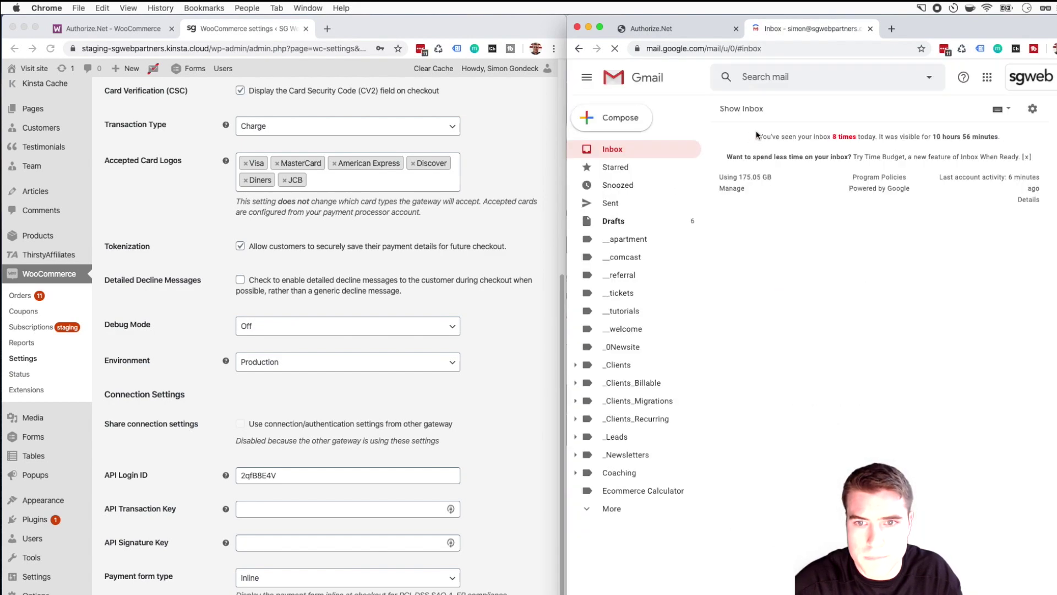
click(738, 109)
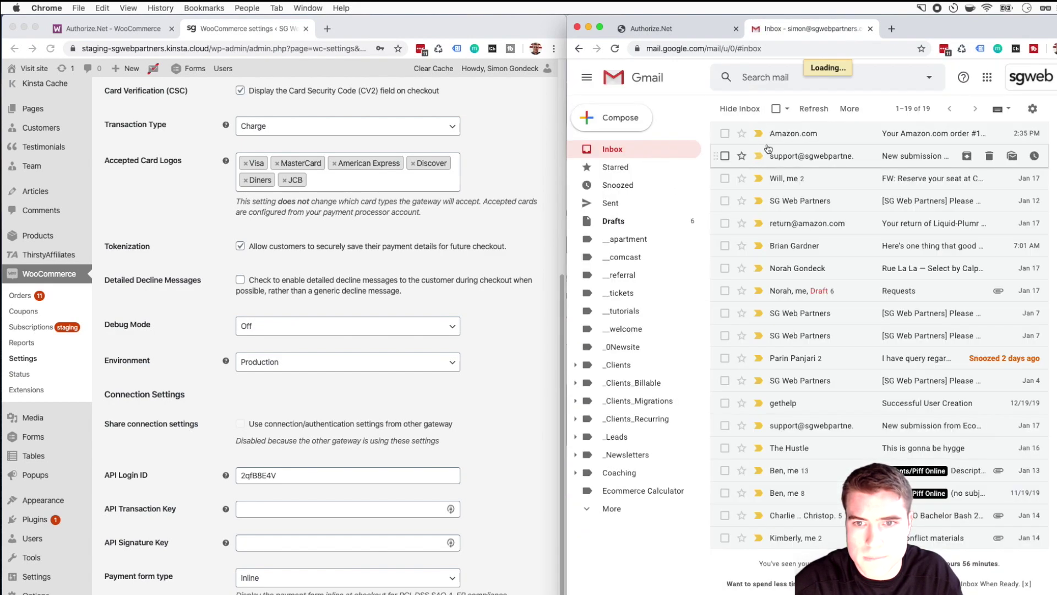
click(799, 134)
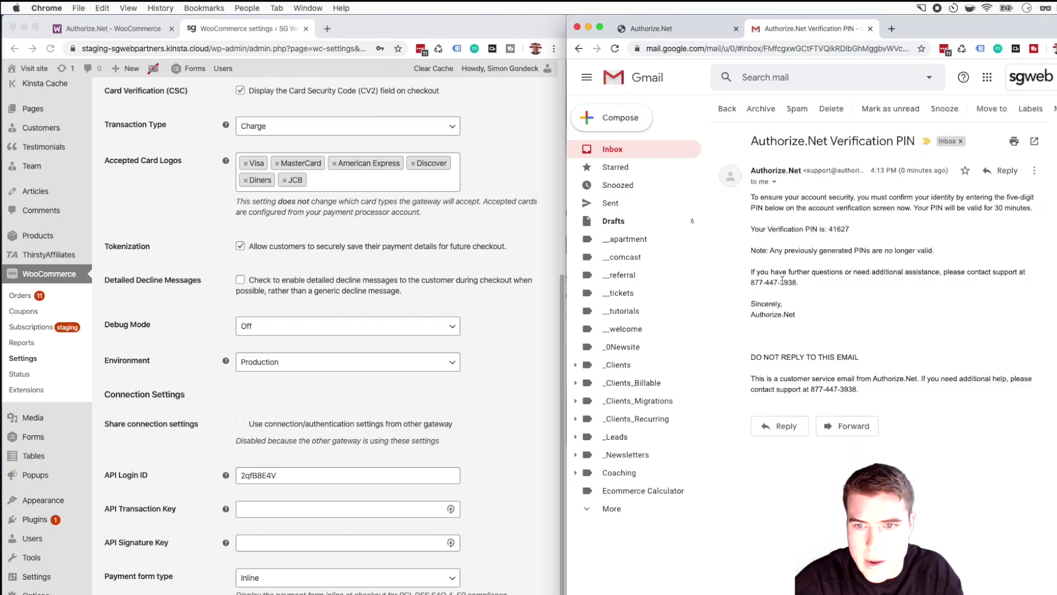
key(ctrl+shift+Tab)
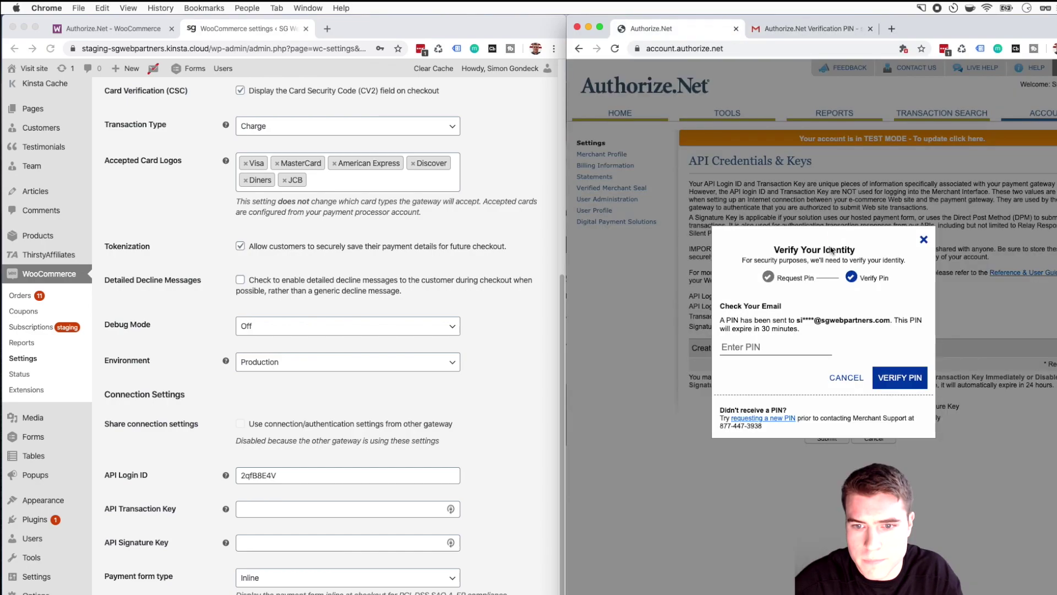
key(ctrl+v)
click(900, 378)
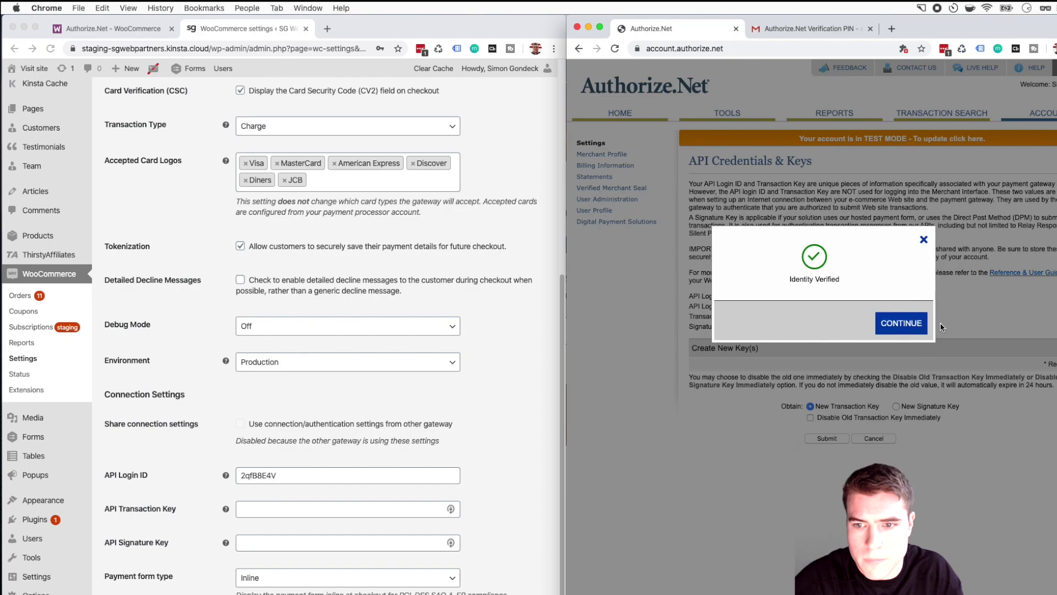
Step: Copy the newly generated transaction key and paste it into the WooCommerce API Transaction Key field
click(909, 328)
click(880, 203)
click(271, 505)
click(274, 506)
key(super+v)
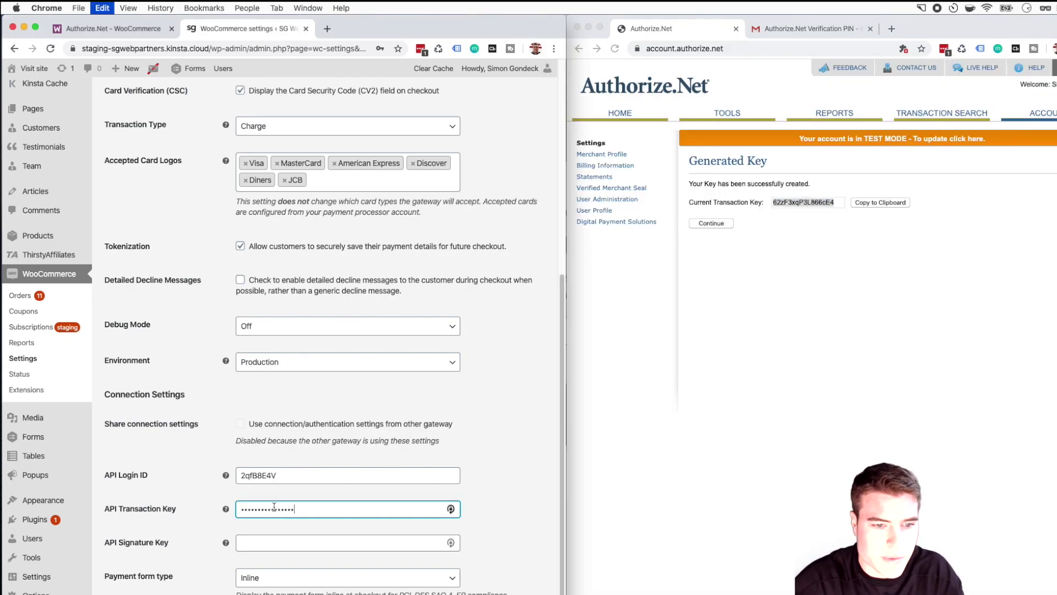
Step: Return to API Credentials & Keys, submit a request for a New Signature Key, and request the identity verification PIN
click(730, 377)
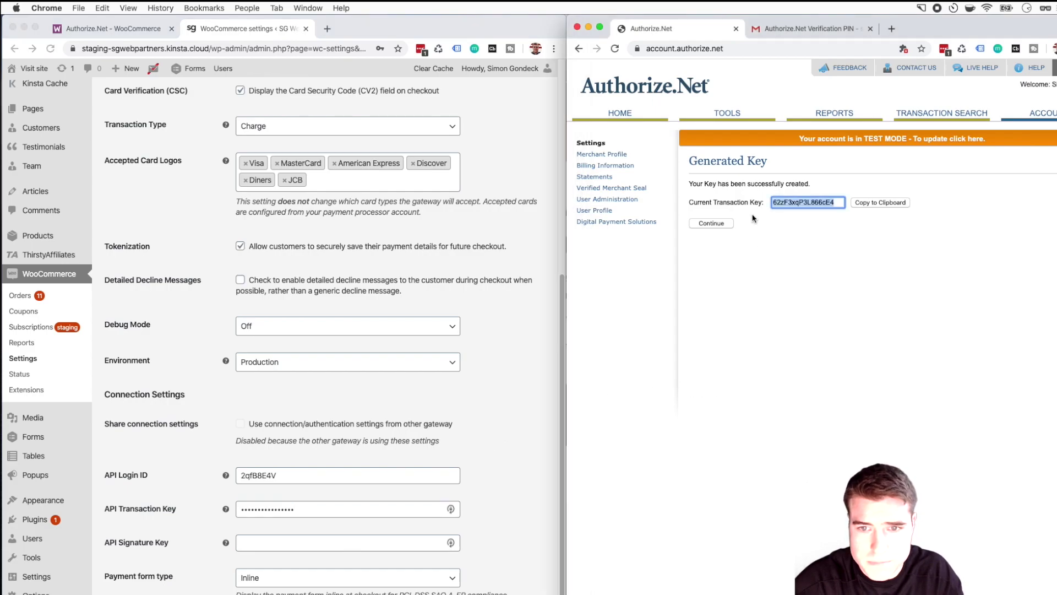
click(724, 226)
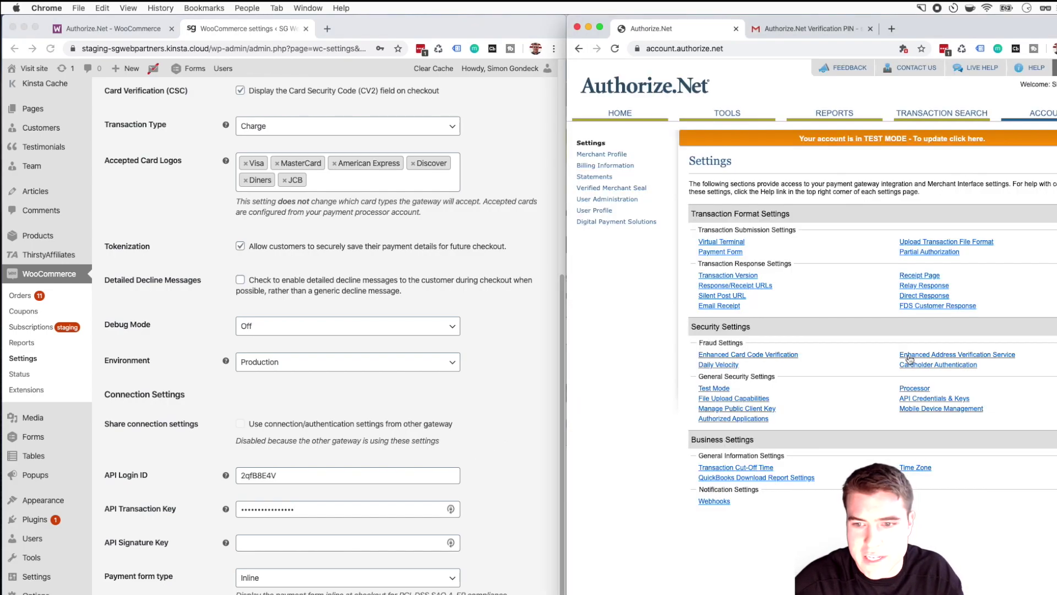
click(934, 398)
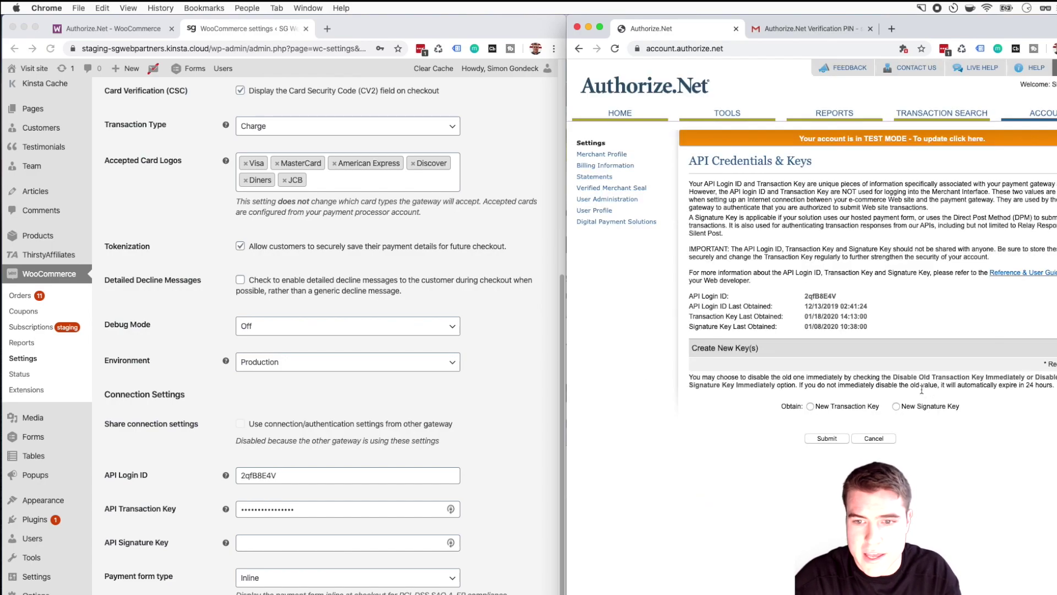
click(915, 406)
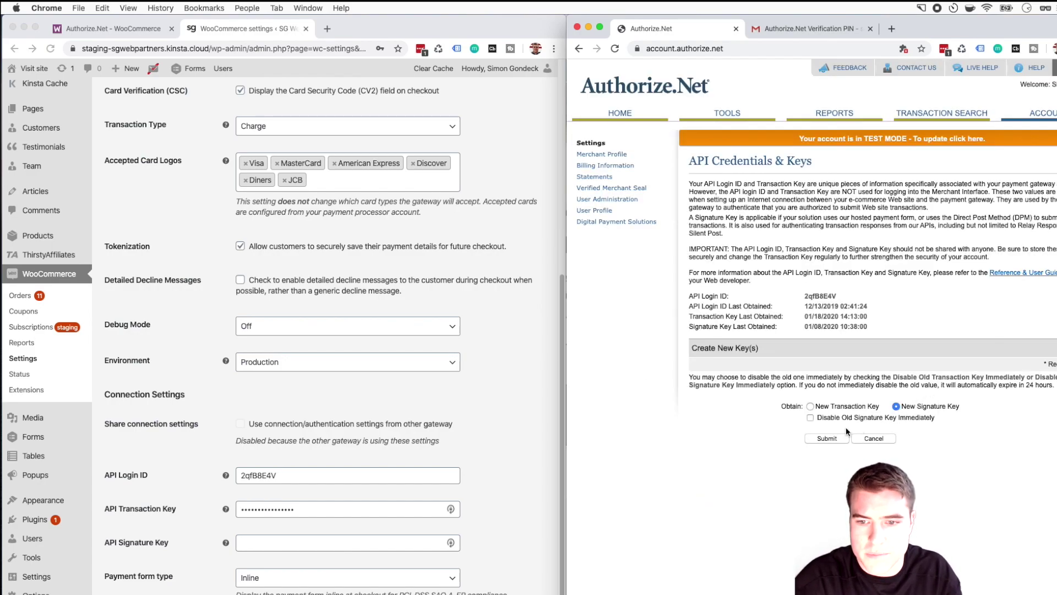
click(828, 437)
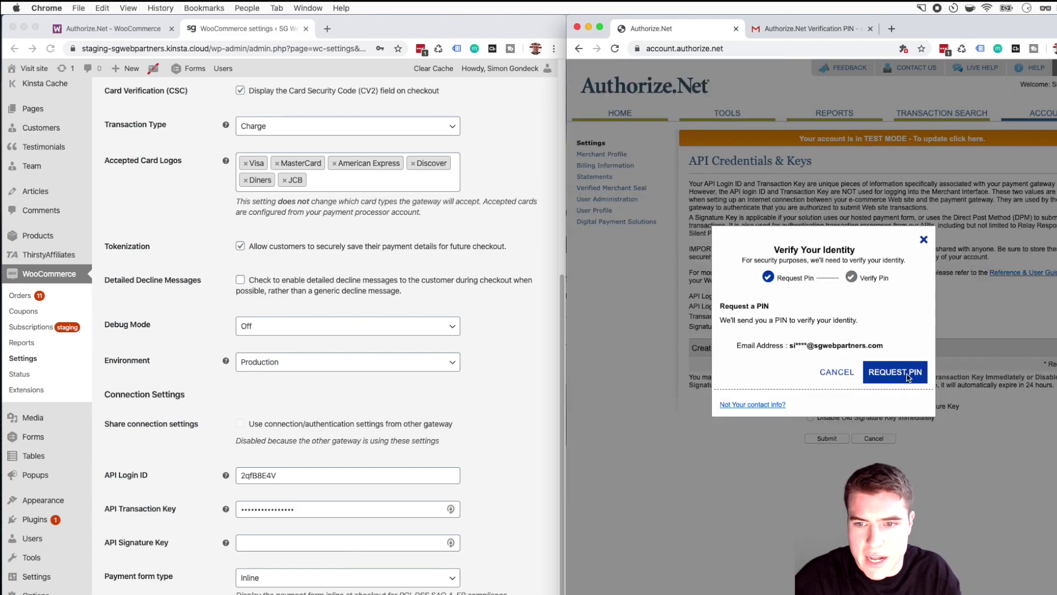
click(908, 376)
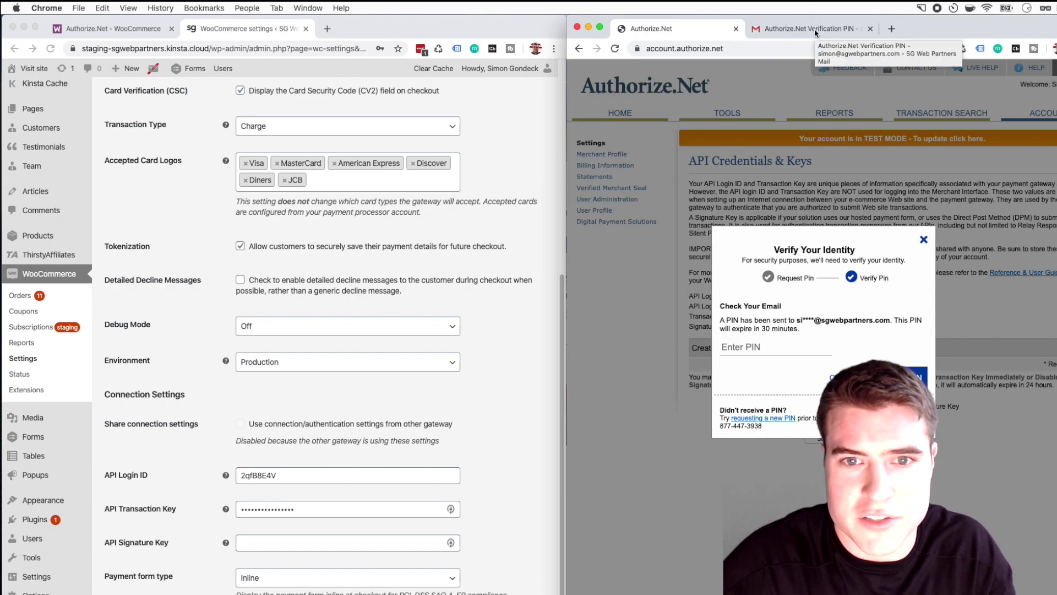
Step: Copy the new verification PIN from the latest Authorize.Net email and submit it in the identity verification dialog
click(818, 29)
click(681, 141)
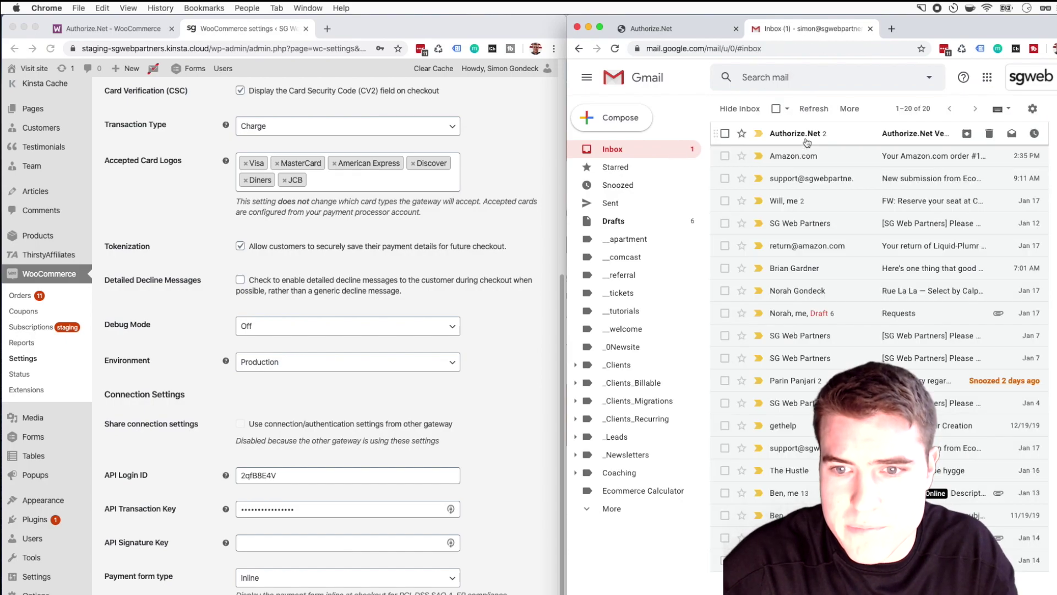
click(804, 136)
double_click(839, 275)
key(super+c)
key(ctrl+shift+Tab)
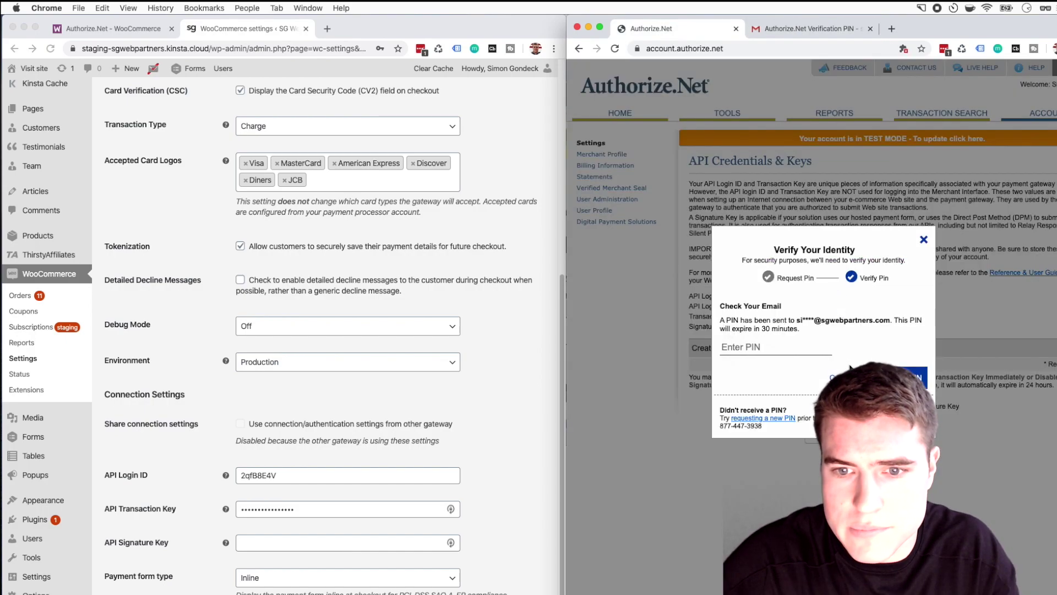
click(791, 349)
key(super+v)
key(Return)
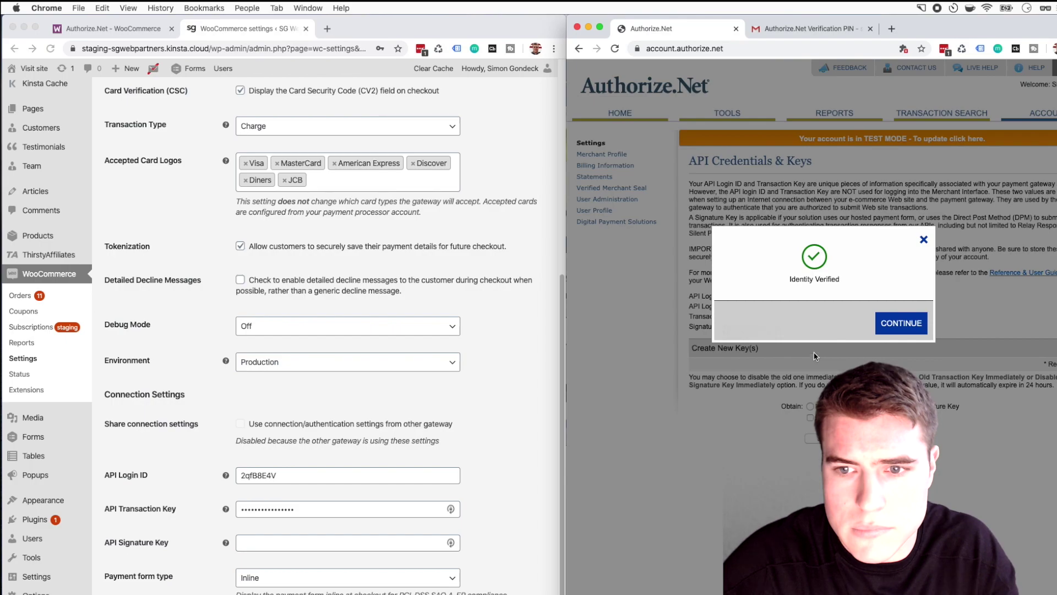
Step: Copy the generated signature key into the WooCommerce API Signature Key field and save the gateway settings
click(884, 326)
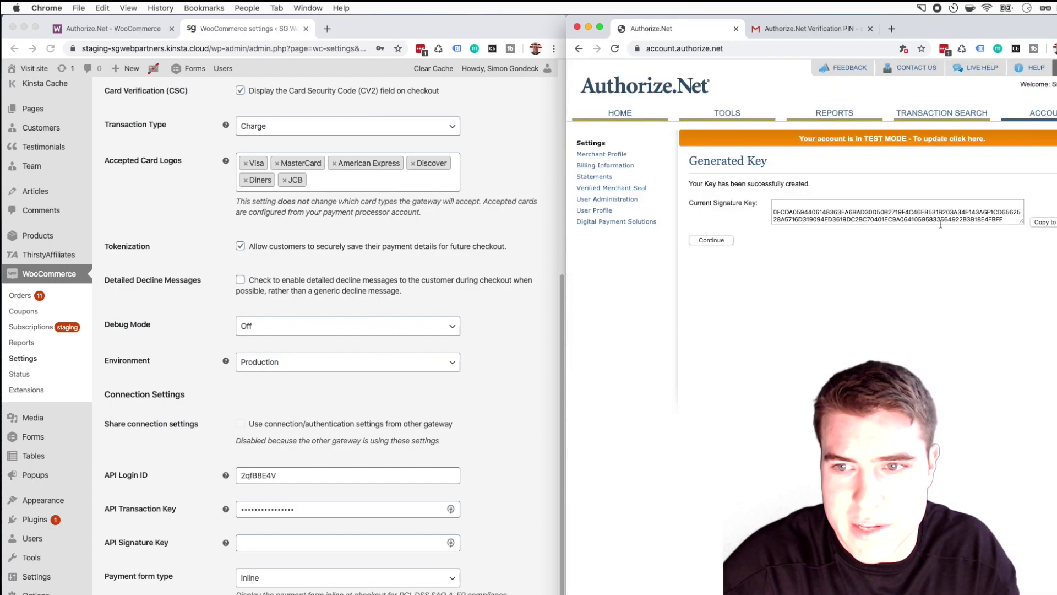
click(1053, 222)
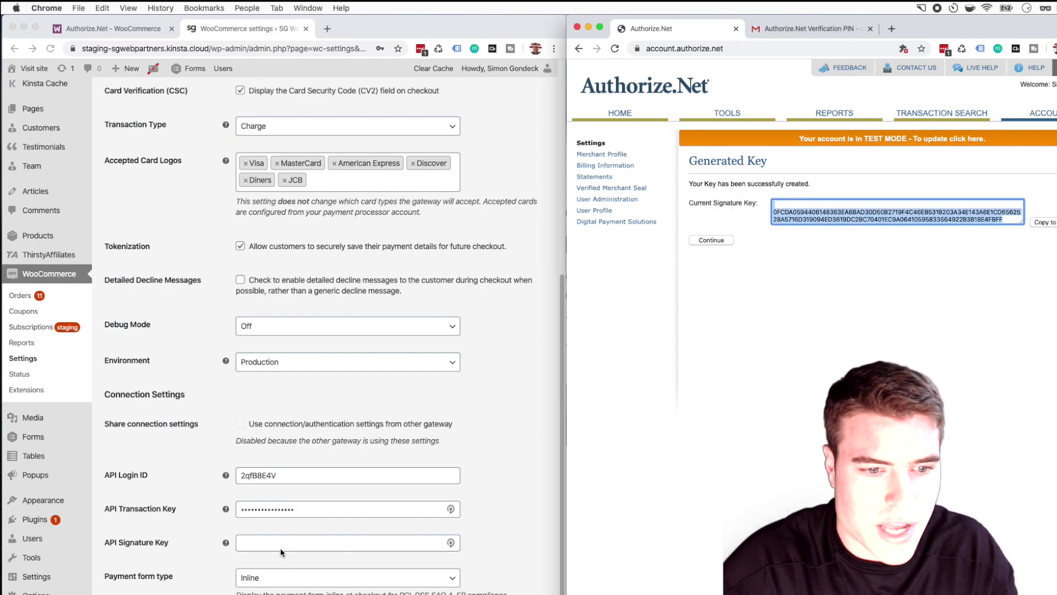
click(244, 540)
key(super+v)
key(Return)
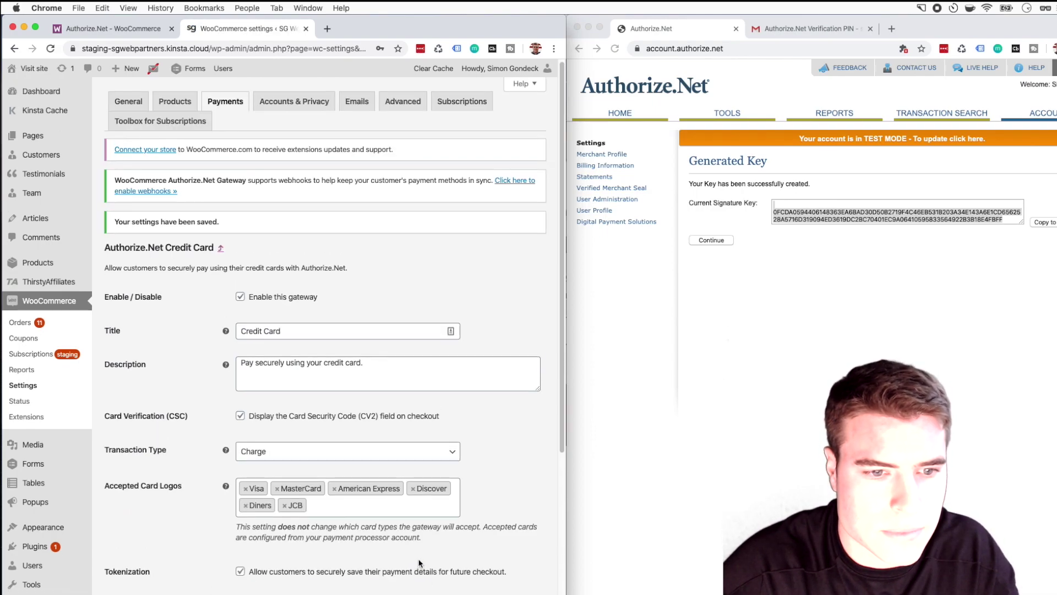
Step: Continue past the generated signature key page to the Authorize.Net settings, and review the saved WooCommerce gateway settings
click(716, 321)
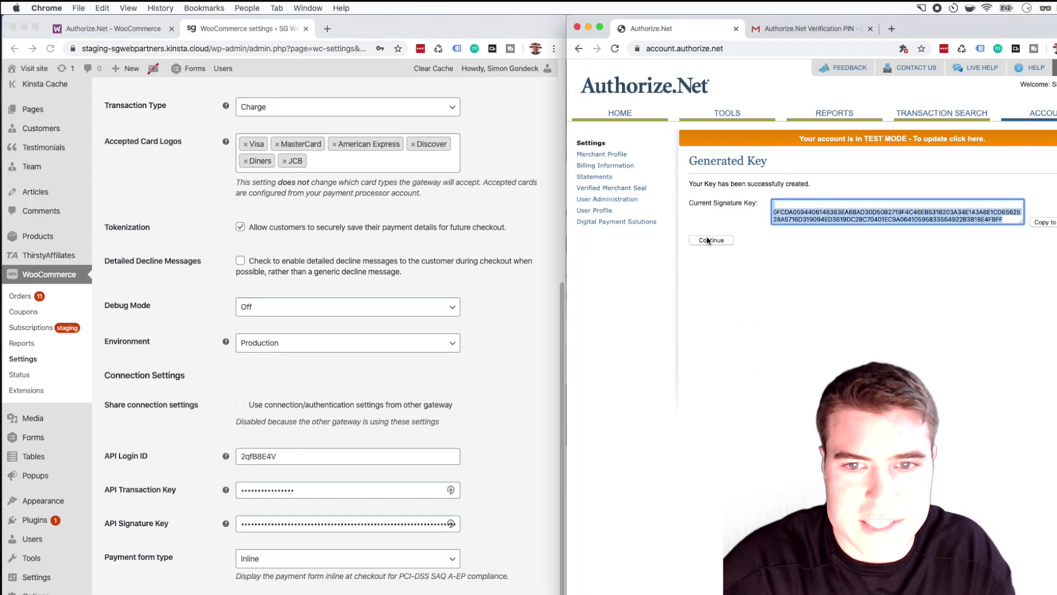
click(709, 240)
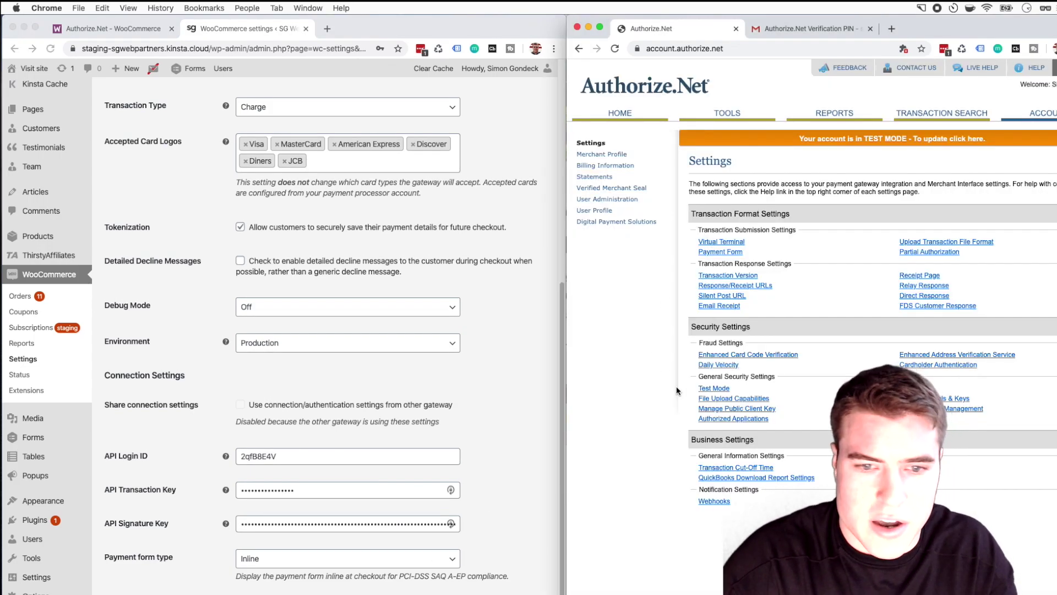
click(338, 452)
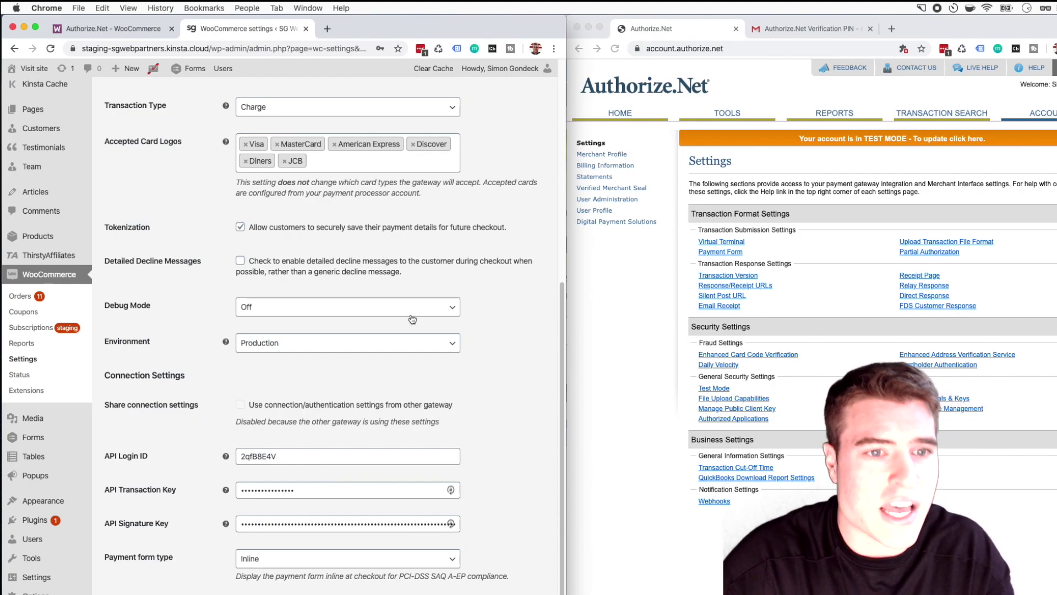
scroll(412, 320, up, 2)
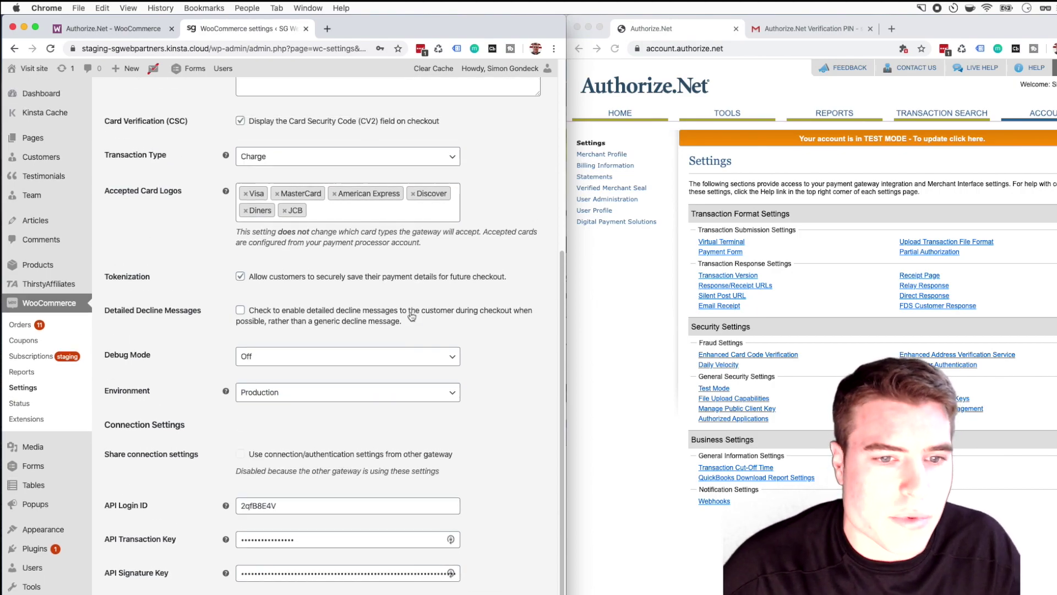
scroll(413, 315, up, 10)
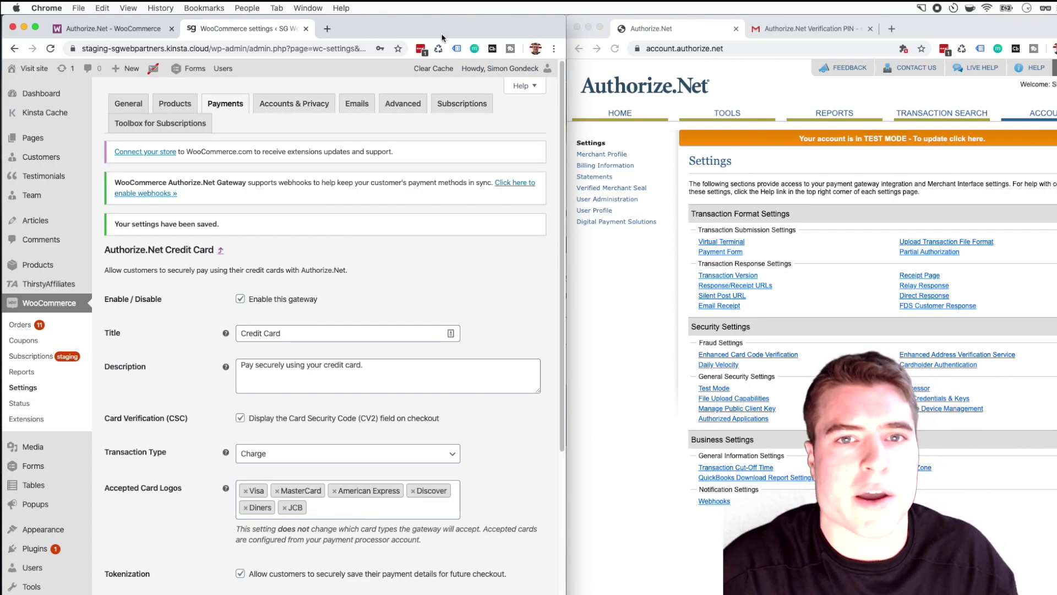
Step: Load staging-sgwebpartners.kinsta.cloud/?add-to-cart=3001, widen the browser window, and proceed to checkout with the cart quantity set to 1
click(331, 48)
text(staging-sgwebpartners.kinsta.cloud/?)
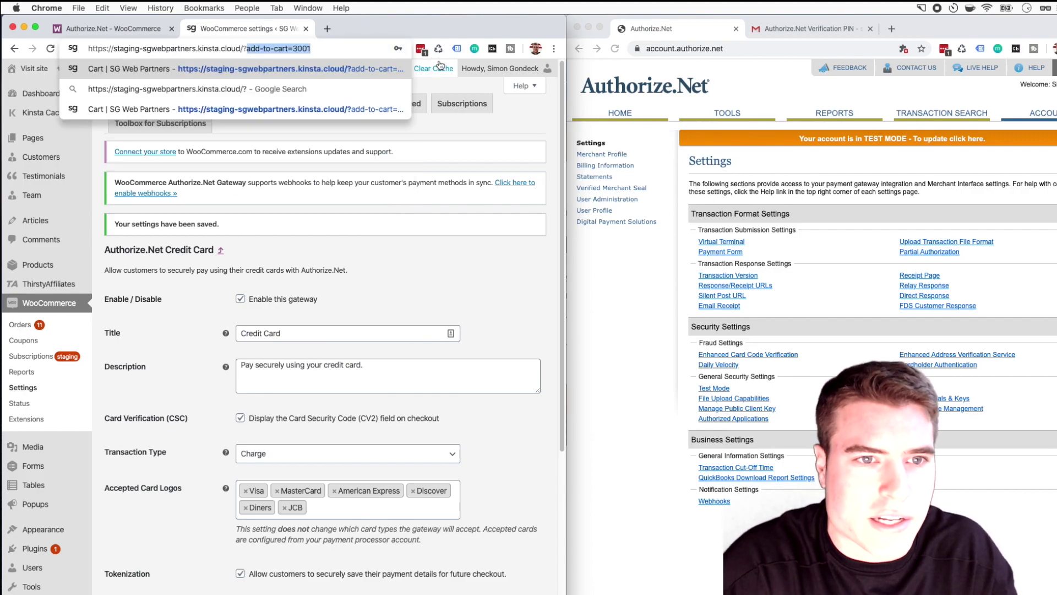
key(Return)
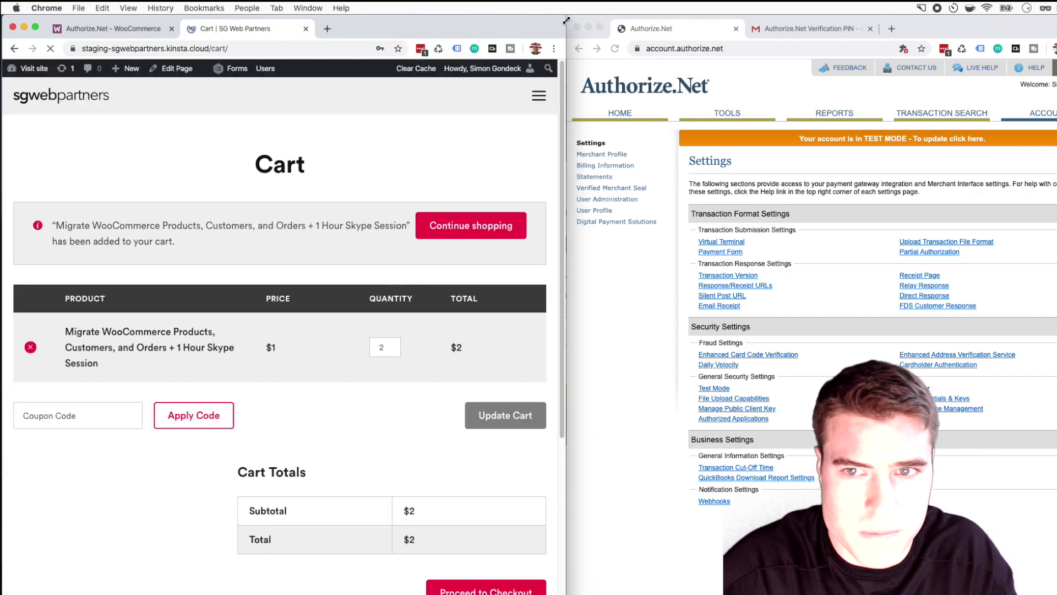
drag(565, 16, 918, 23)
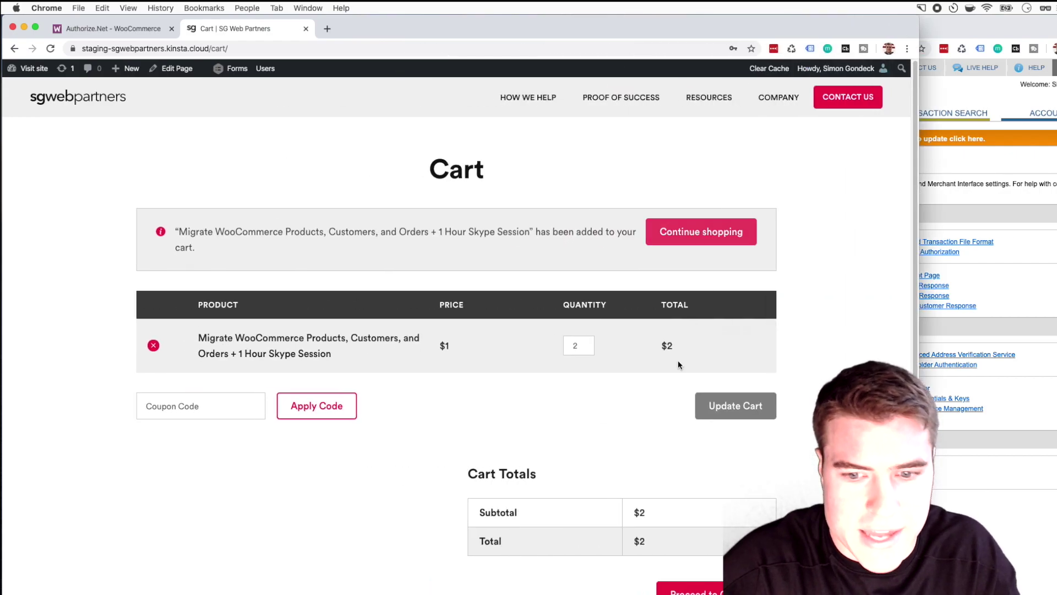
click(586, 350)
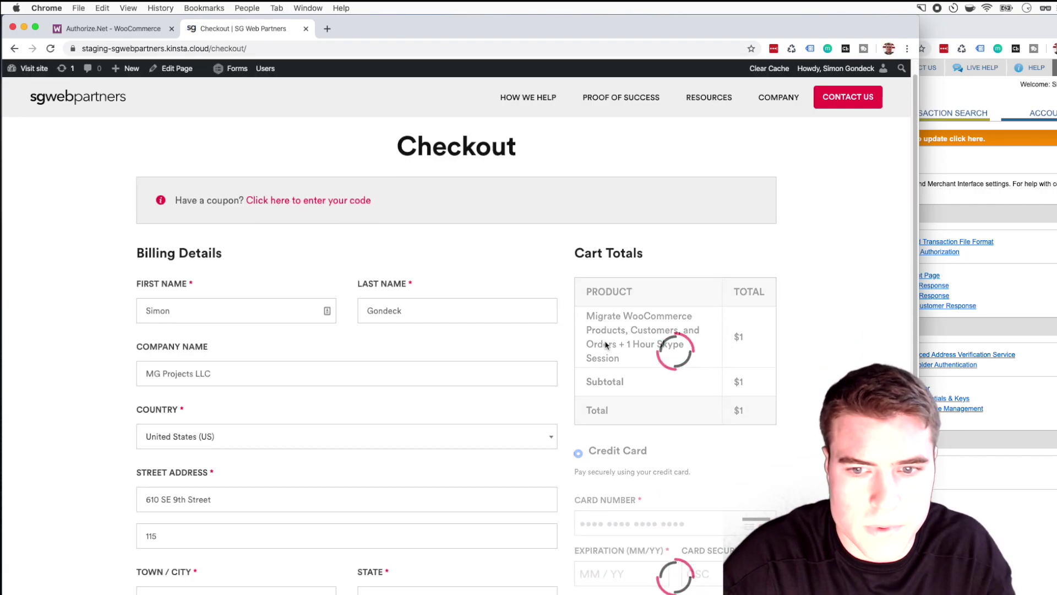
Step: Examine the Credit Card payment form at checkout, trying the card number field and the Securely Save to Account option
scroll(601, 340, down, 3)
scroll(602, 340, down, 1)
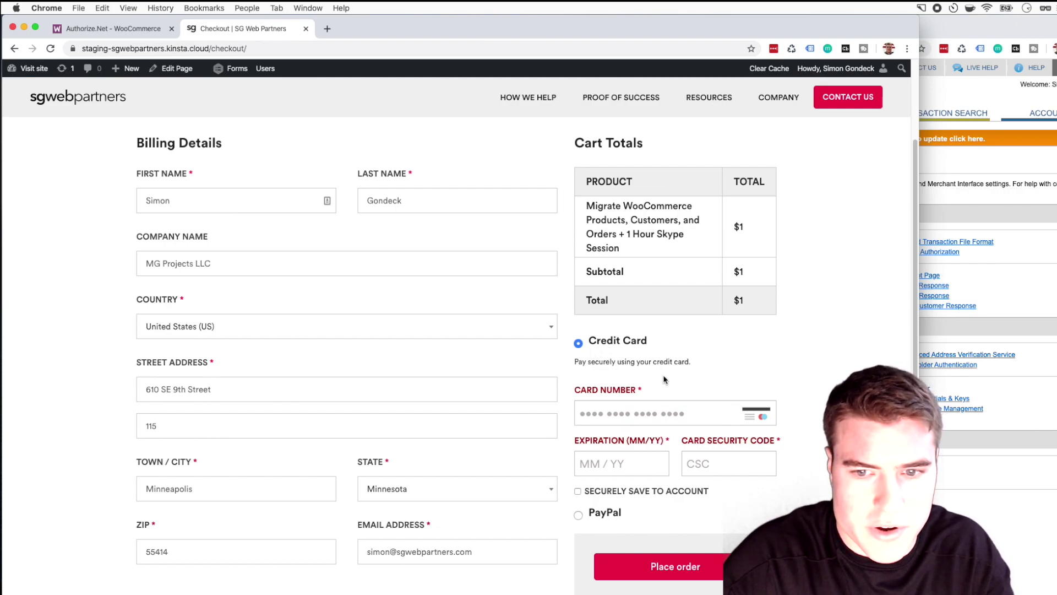
click(690, 410)
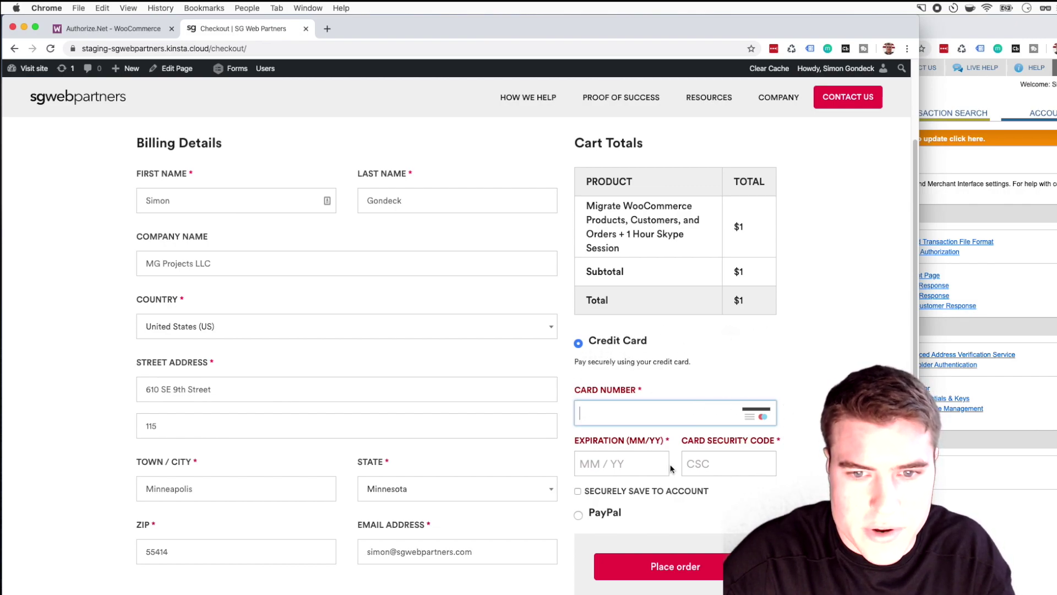
click(637, 492)
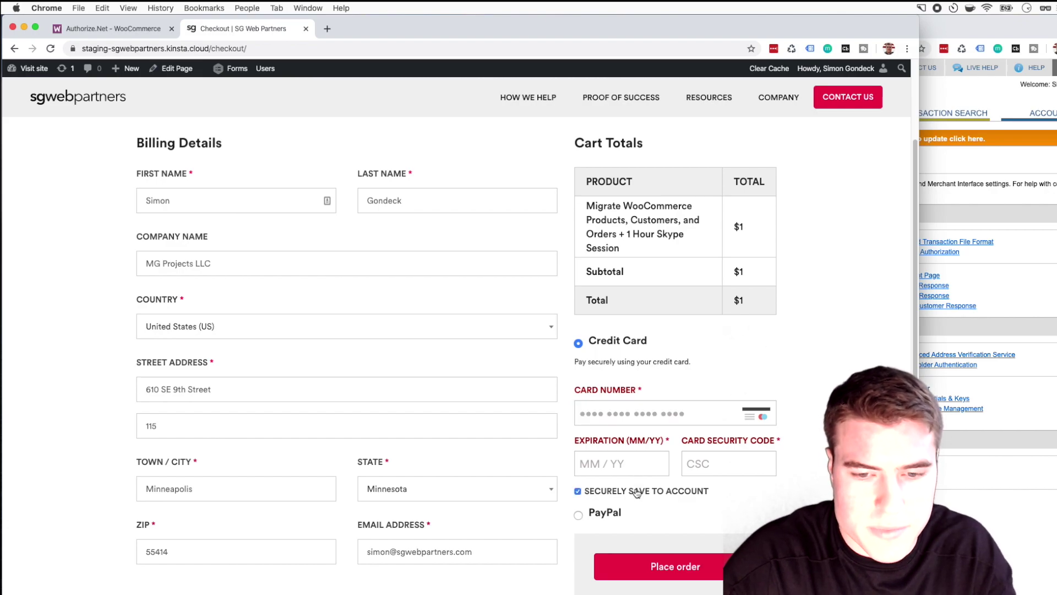
scroll(653, 381, up, 2)
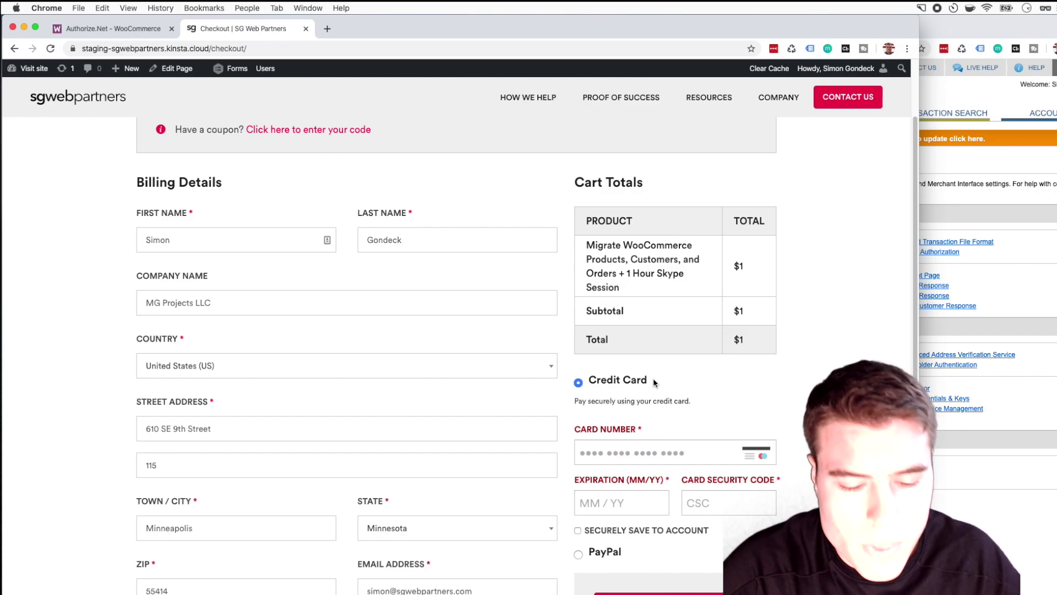
scroll(653, 378, up, 1)
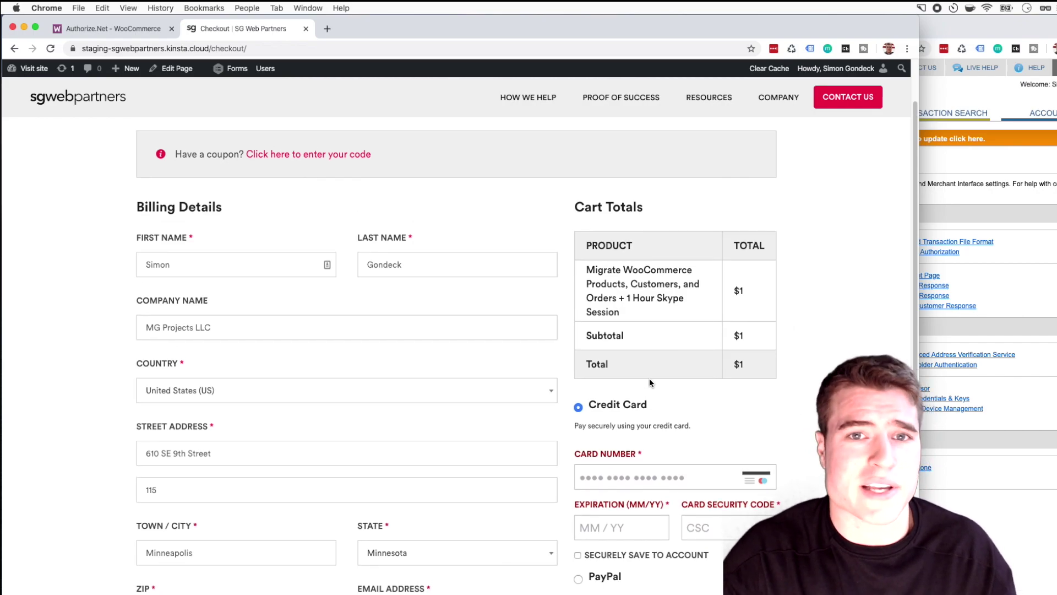